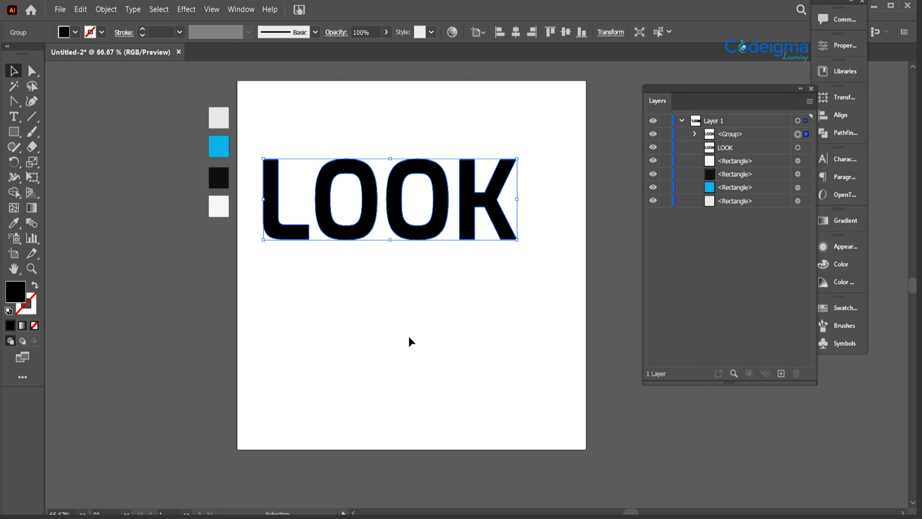
Expand the outlined letter group and hide its two O letters and the original LOOK text
{"action": "left_click", "coordinate": [409, 339]}
{"action": "left_click", "coordinate": [694, 134]}
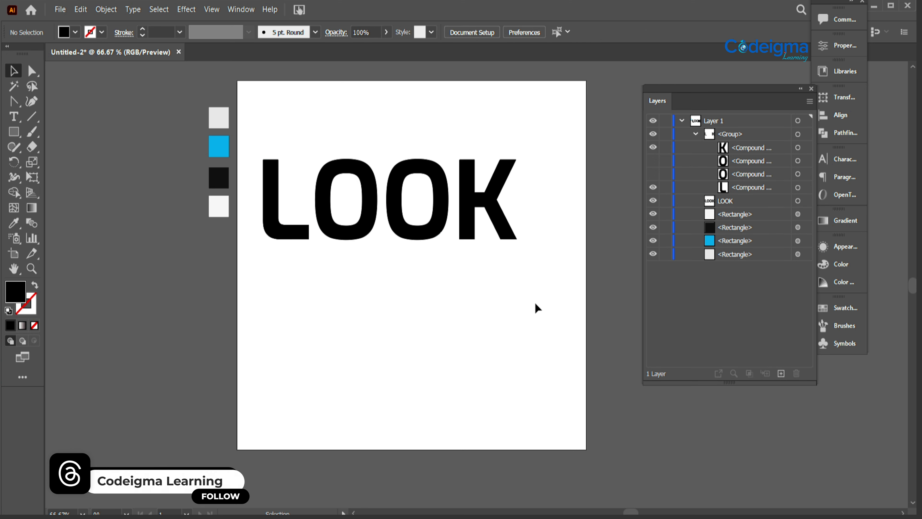
{"action": "left_click", "coordinate": [653, 202]}
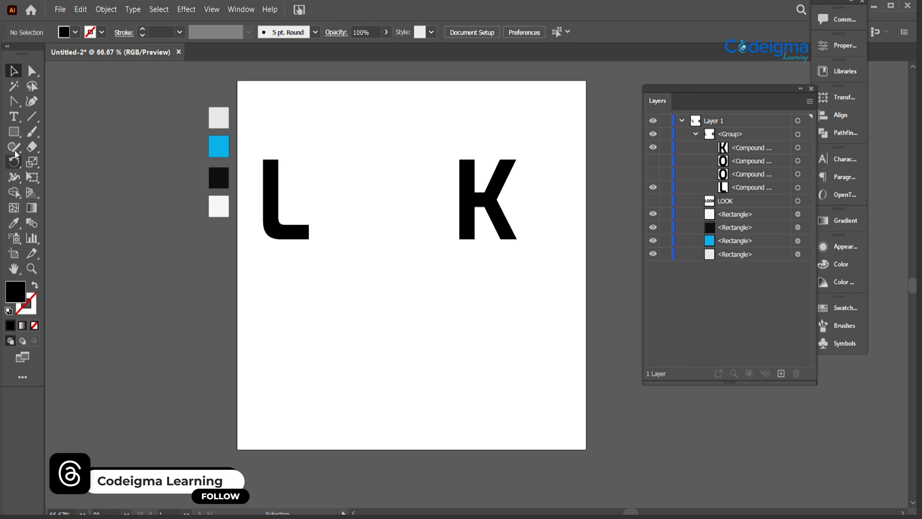
Draw a circle about 97 px wide below the letters, using the dark swatch square's fill
{"action": "left_click", "coordinate": [219, 178]}
{"action": "left_click_drag", "start_coordinate": [14, 131], "coordinate": [55, 163]}
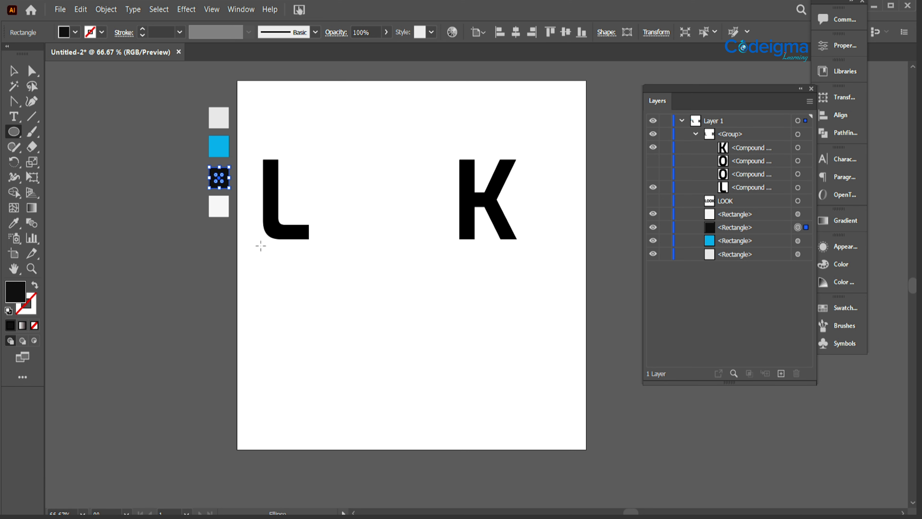
{"action": "mouse_move", "coordinate": [327, 300]}
{"action": "left_mouse_down"}
{"action": "mouse_move", "coordinate": [397, 378]}
{"action": "mouse_move", "coordinate": [384, 367]}
{"action": "left_mouse_up"}
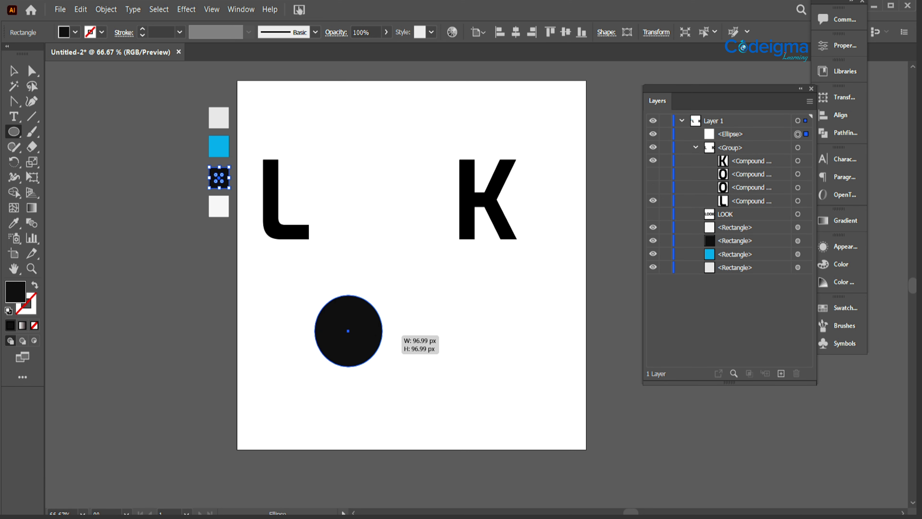
{"action": "left_click", "coordinate": [14, 69]}
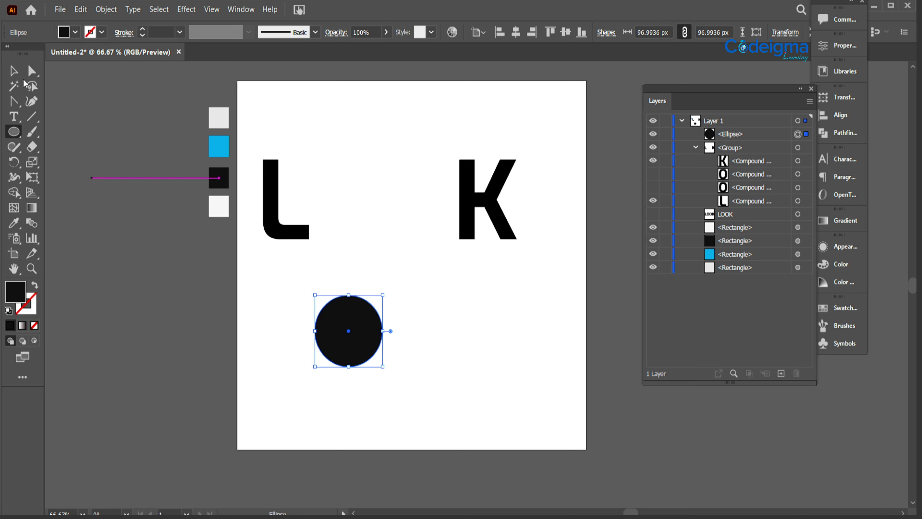
Convert the circle's top and bottom anchor points to corners and pull both outward to form a pointed leaf shape
{"action": "left_click", "coordinate": [13, 102]}
{"action": "left_click", "coordinate": [348, 296]}
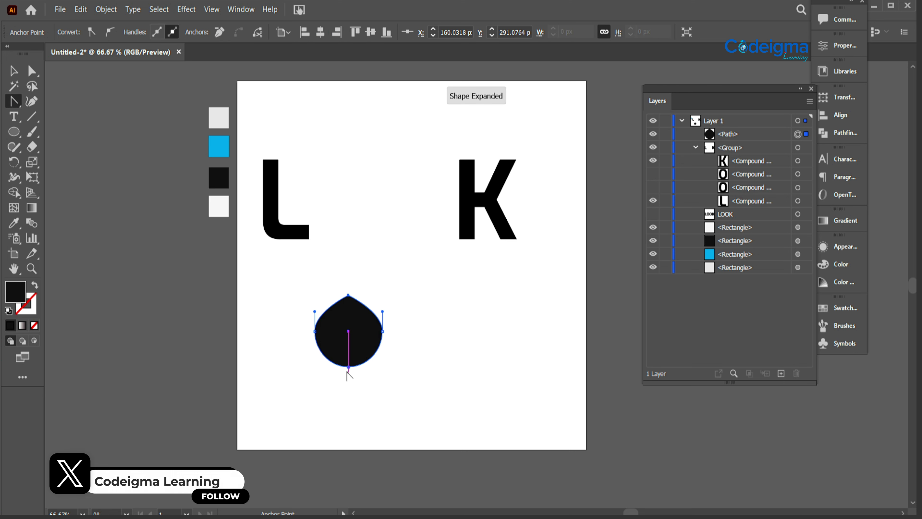
{"action": "left_click", "coordinate": [29, 73]}
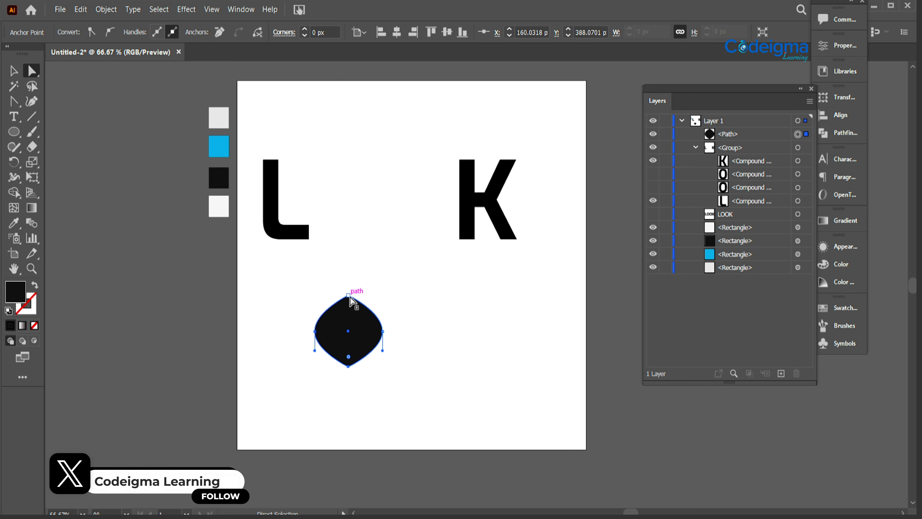
{"action": "left_click_drag", "start_coordinate": [349, 296], "coordinate": [347, 275]}
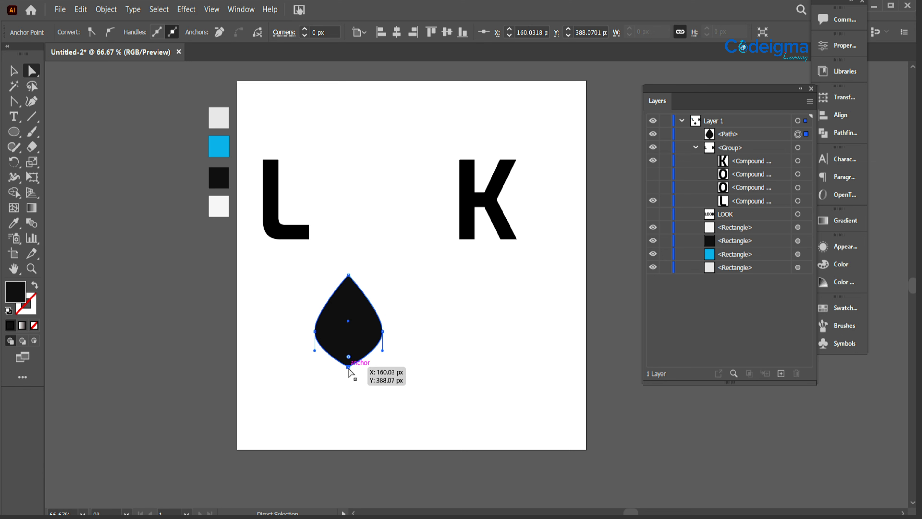
{"action": "left_click", "coordinate": [350, 385]}
{"action": "left_click_drag", "start_coordinate": [348, 368], "coordinate": [348, 380]}
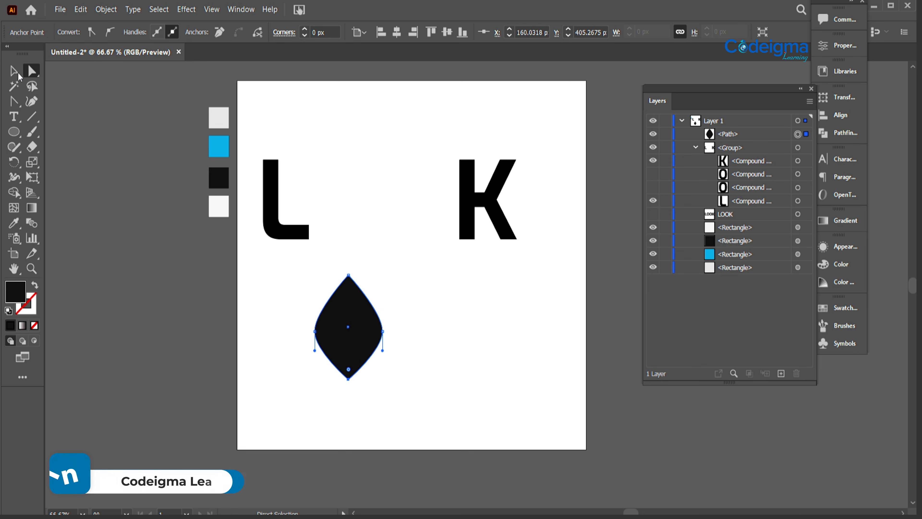
Turn the leaf shape horizontal and place it, scaled down, beside the L as the first eye
{"action": "key", "text": "v"}
{"action": "left_click", "coordinate": [362, 356]}
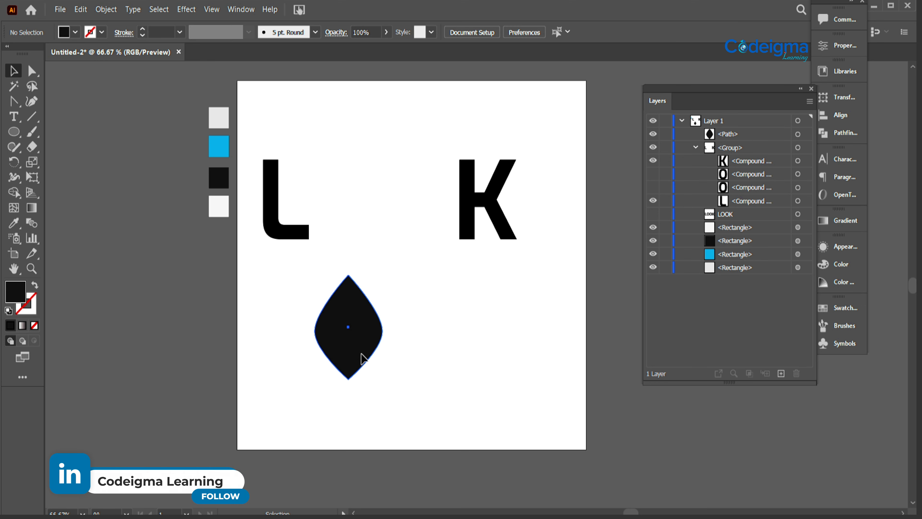
{"action": "left_click_drag", "start_coordinate": [383, 381], "coordinate": [410, 290]}
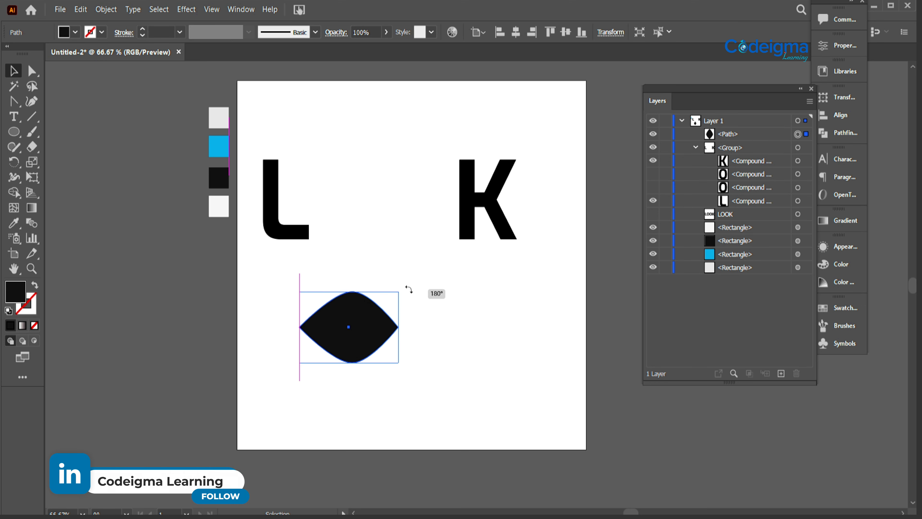
{"action": "left_click_drag", "start_coordinate": [356, 345], "coordinate": [354, 217]}
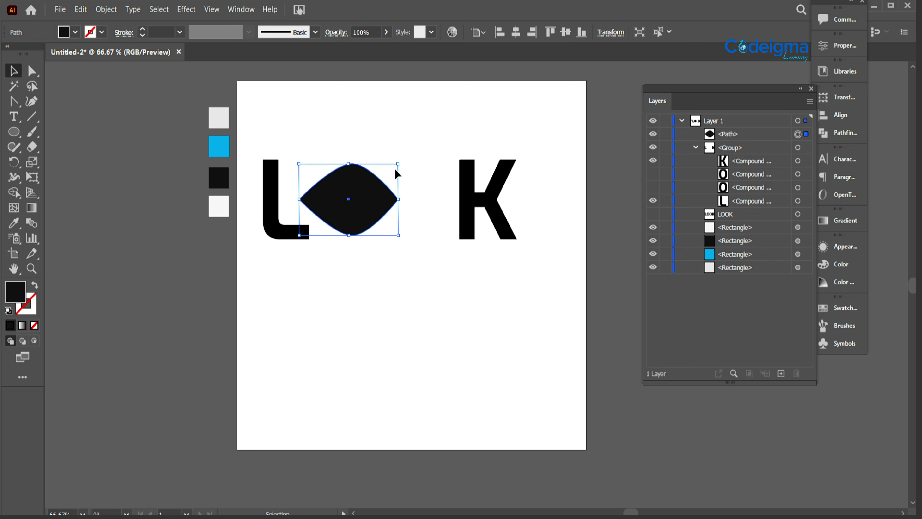
{"action": "left_click_drag", "start_coordinate": [398, 163], "coordinate": [370, 184]}
{"action": "left_click_drag", "start_coordinate": [346, 221], "coordinate": [342, 208]}
Copy the eye shape and paste the duplicate in front
{"action": "key", "text": "a"}
{"action": "key", "text": "ctrl+c"}
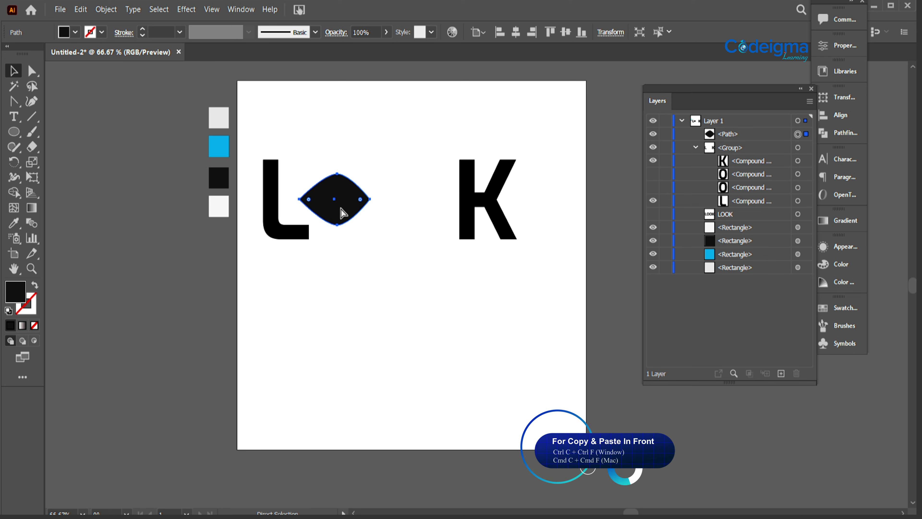
{"action": "key", "text": "ctrl+f"}
{"action": "right_click", "coordinate": [342, 212]}
{"action": "mouse_move", "coordinate": [399, 395]}
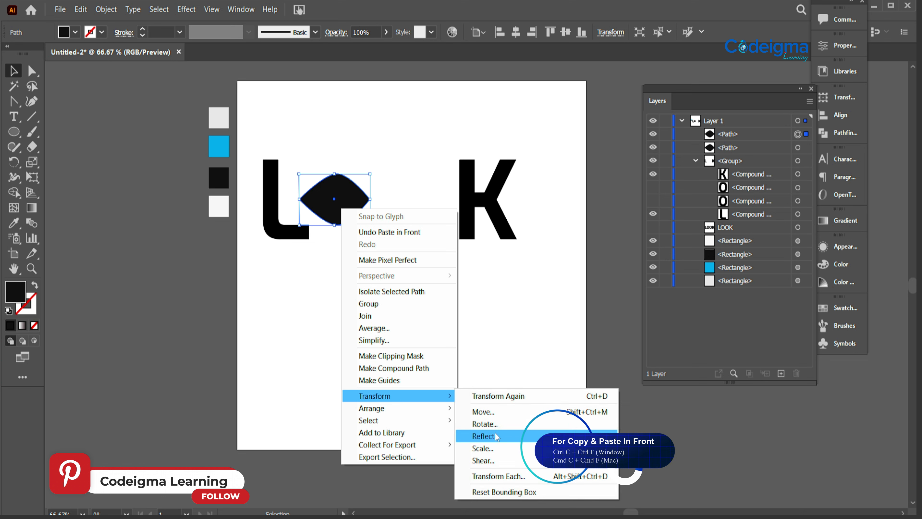
{"action": "left_click", "coordinate": [496, 430]}
{"action": "left_click", "coordinate": [650, 375]}
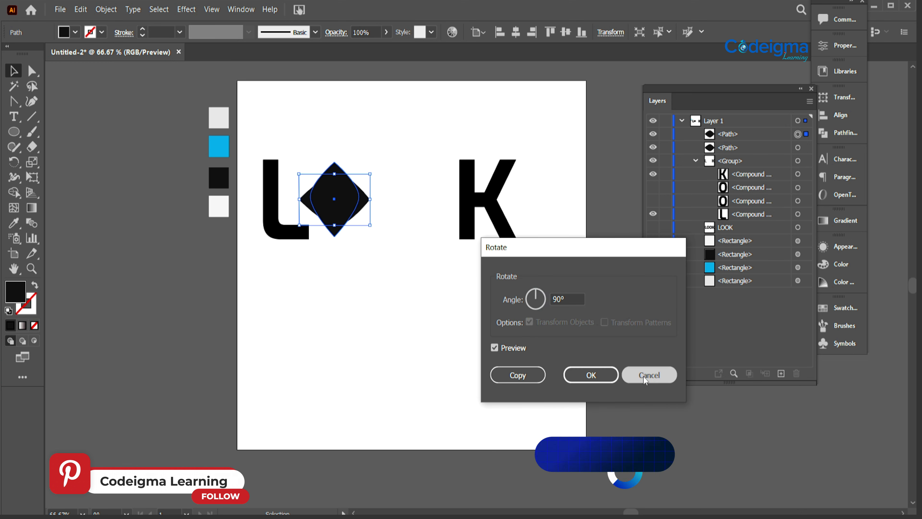
Reflect the duplicated eye shape left to right and move it about 115 px horizontally toward the K
{"action": "right_click", "coordinate": [325, 208]}
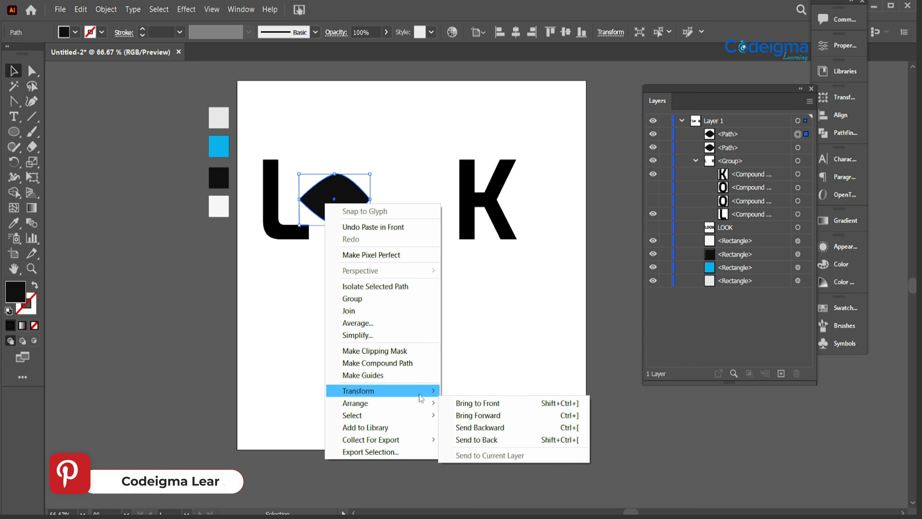
{"action": "mouse_move", "coordinate": [407, 388]}
{"action": "left_click", "coordinate": [468, 430]}
{"action": "left_click", "coordinate": [598, 373]}
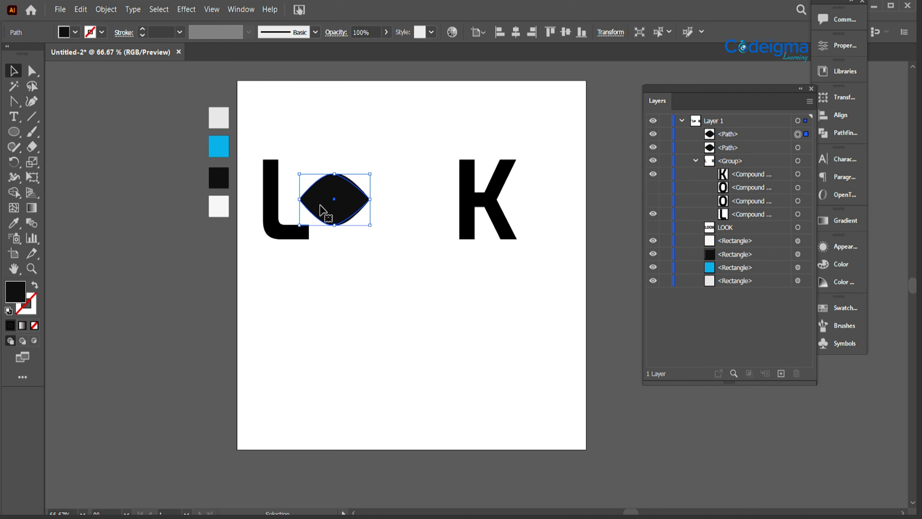
{"action": "left_click_drag", "start_coordinate": [326, 210], "coordinate": [415, 214]}
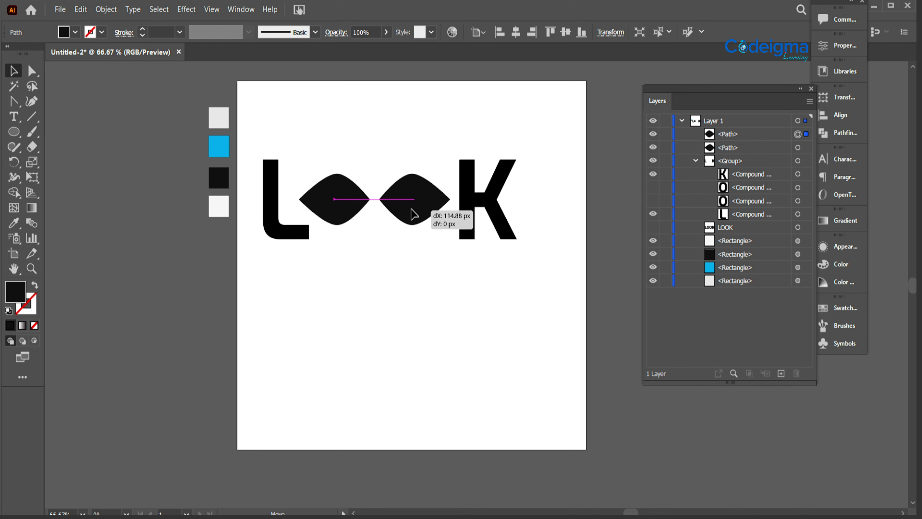
{"action": "left_click_drag", "start_coordinate": [414, 215], "coordinate": [414, 214]}
{"action": "left_click", "coordinate": [405, 264]}
Fill the eye shape beside the L with the off-white of the lowest swatch square
{"action": "key", "text": "ctrl+1"}
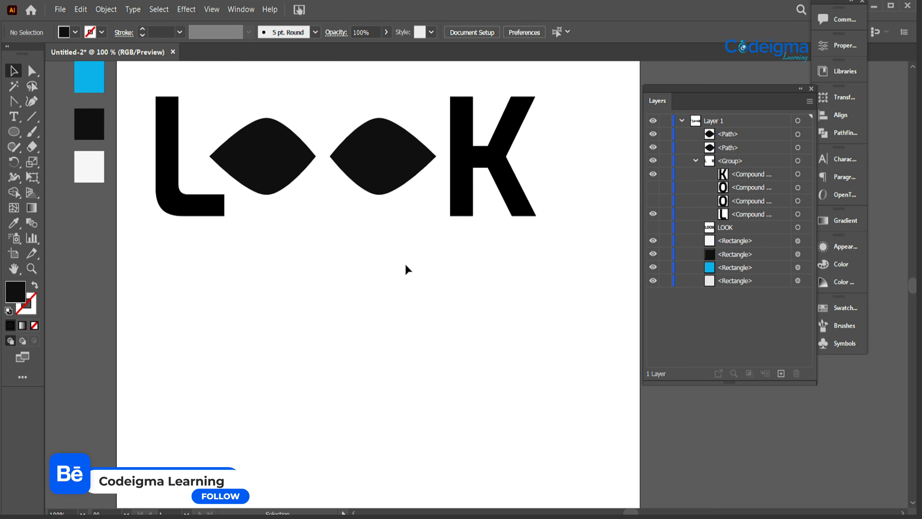
{"action": "left_click_drag", "start_coordinate": [405, 264], "coordinate": [362, 343]}
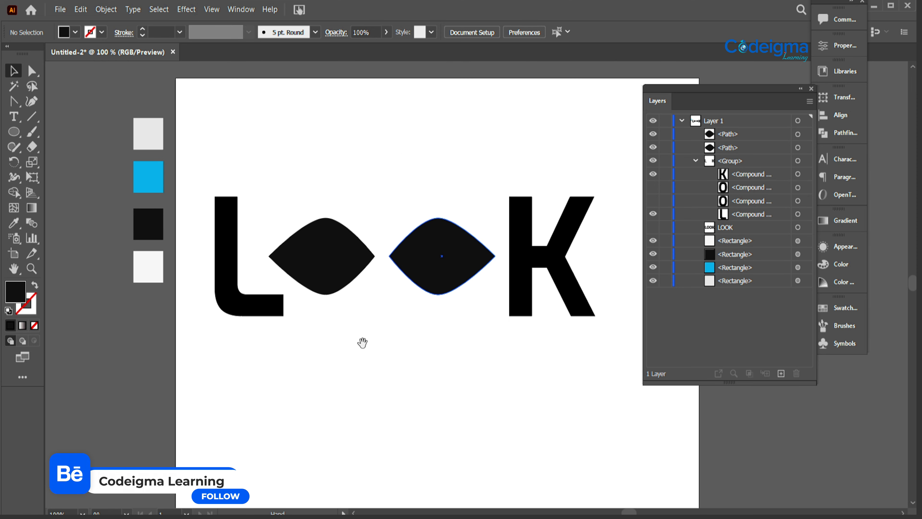
{"action": "left_click", "coordinate": [341, 275]}
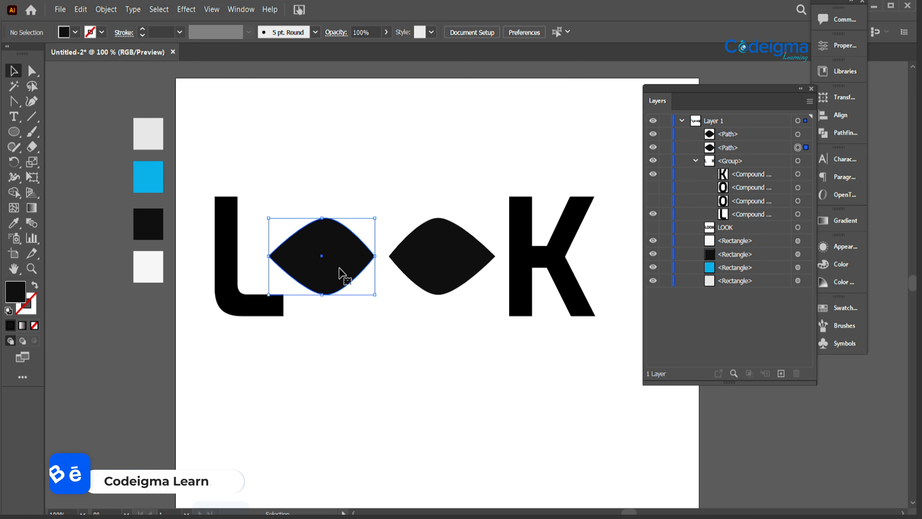
{"action": "left_click", "coordinate": [146, 275]}
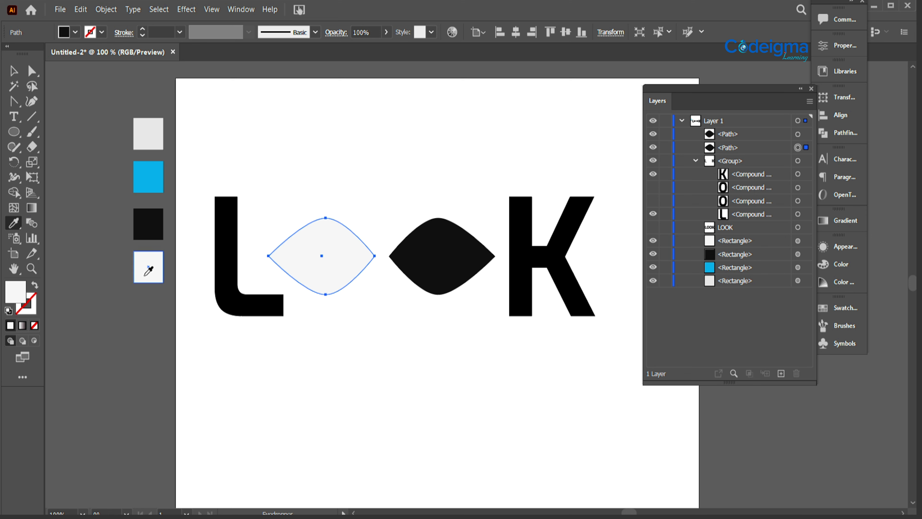
{"action": "left_click", "coordinate": [303, 354]}
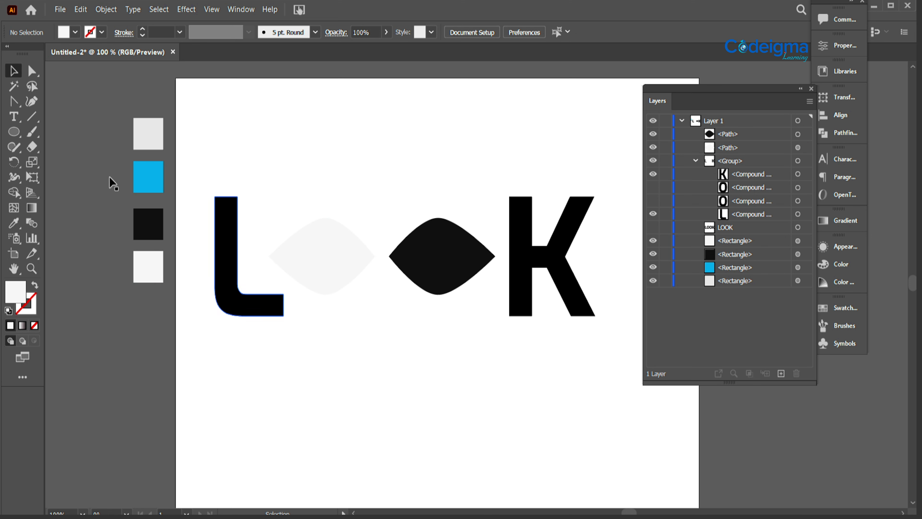
Draw a thin light grey crescent along the lower-right edge of the off-white eye with the Pen tool
{"action": "left_click", "coordinate": [156, 139]}
{"action": "left_click_drag", "start_coordinate": [13, 101], "coordinate": [84, 98]}
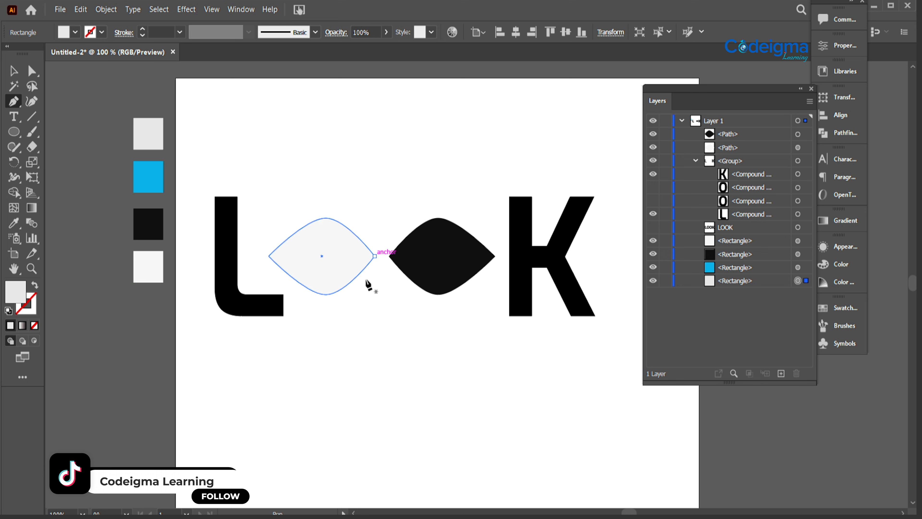
{"action": "left_click", "coordinate": [374, 256]}
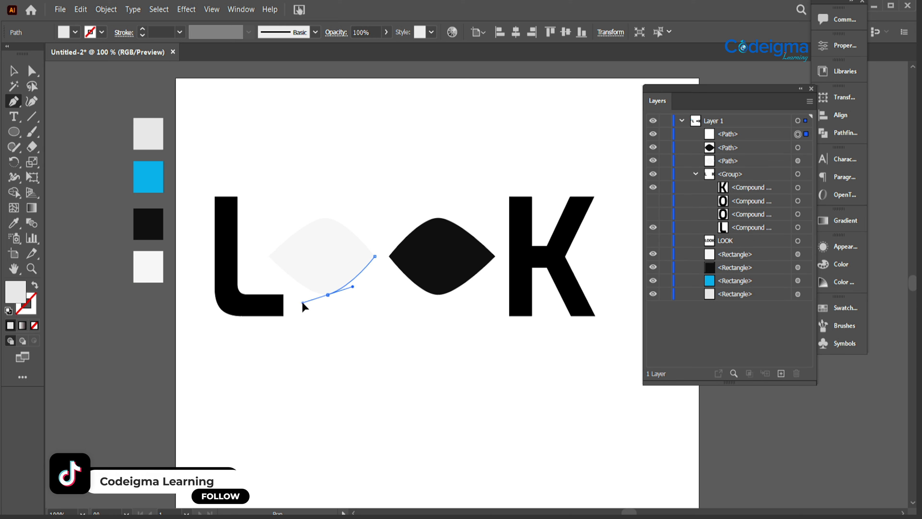
{"action": "left_click_drag", "start_coordinate": [304, 307], "coordinate": [304, 307]}
{"action": "left_click", "coordinate": [328, 294]}
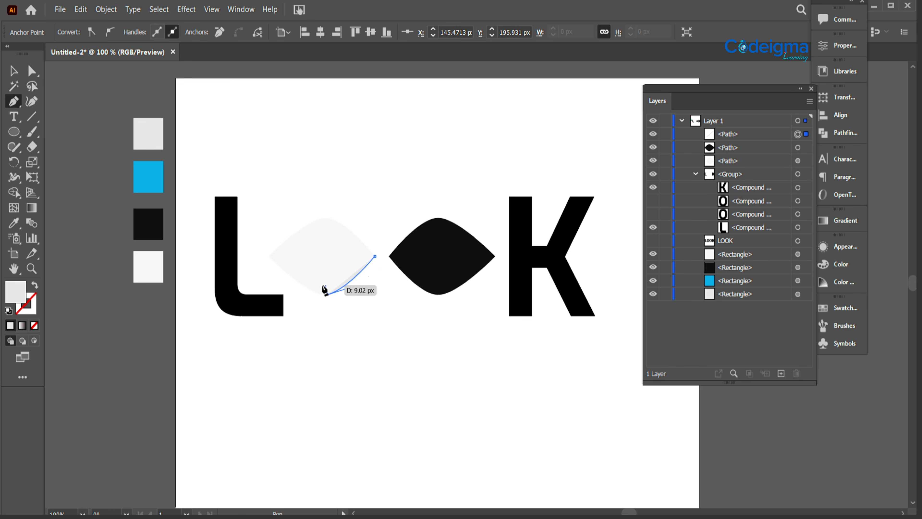
{"action": "left_click", "coordinate": [308, 289]}
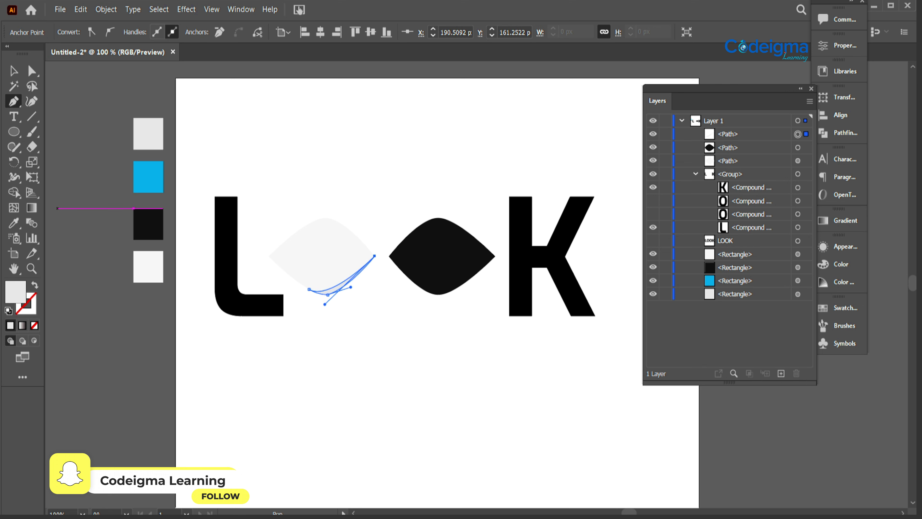
{"action": "left_click", "coordinate": [13, 71]}
{"action": "left_click", "coordinate": [376, 389]}
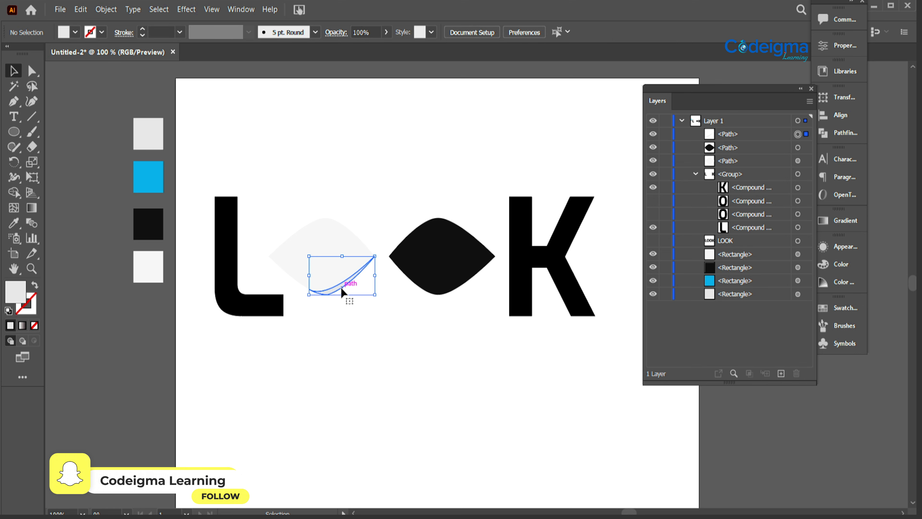
Adjust the curve handle of the crescent's lowest anchor point to fit the eye's lower-right edge
{"action": "key", "text": "ctrl+plus"}
{"action": "key", "text": "ctrl+plus"}
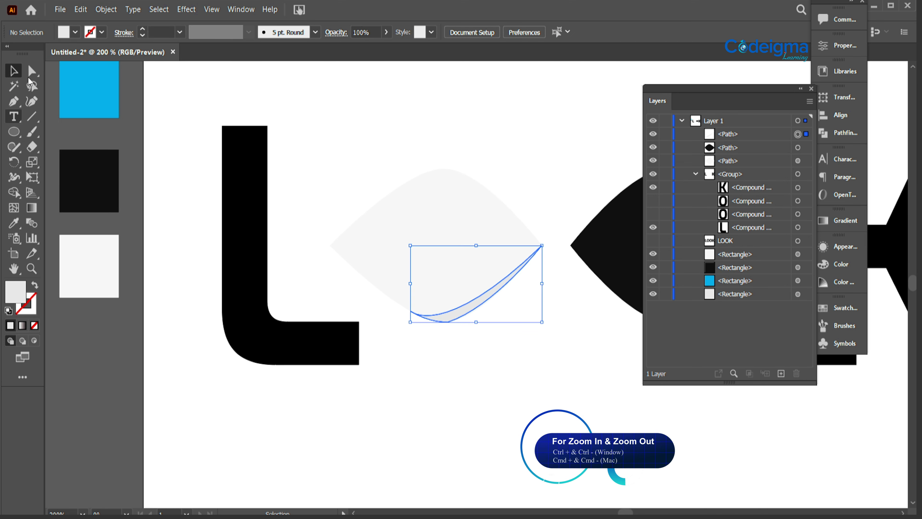
{"action": "left_click", "coordinate": [32, 72]}
{"action": "left_click", "coordinate": [448, 321]}
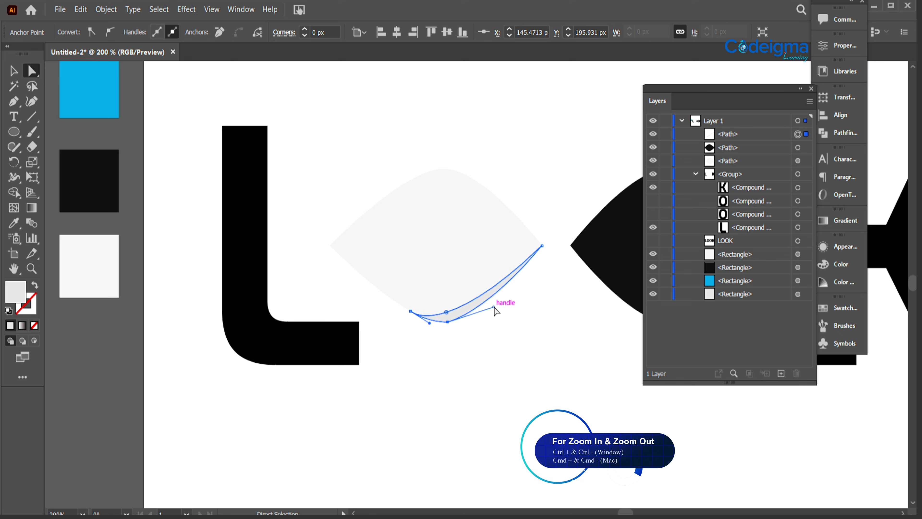
{"action": "left_click_drag", "start_coordinate": [493, 307], "coordinate": [491, 313]}
{"action": "left_click", "coordinate": [478, 355]}
{"action": "left_click", "coordinate": [473, 313]}
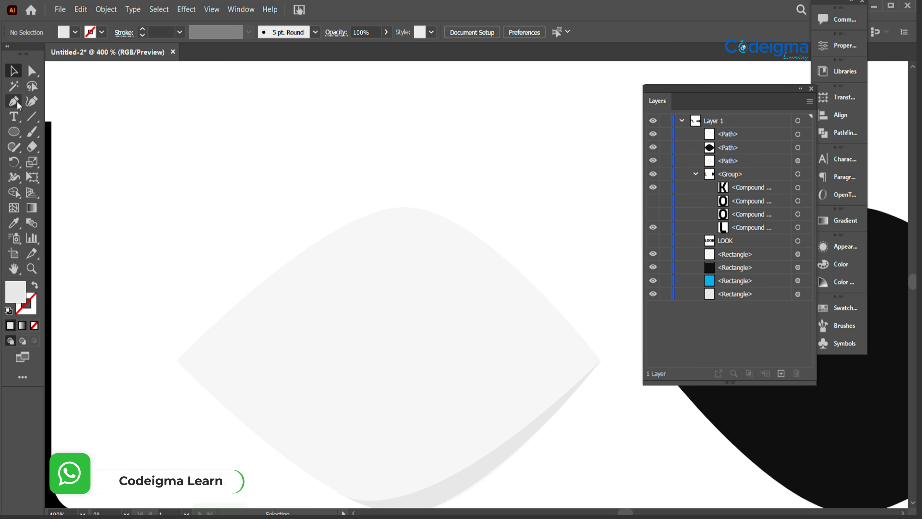
Draw a matching light grey crescent along the upper-right edge of the off-white eye, ending at its right corner
{"action": "left_click", "coordinate": [14, 102]}
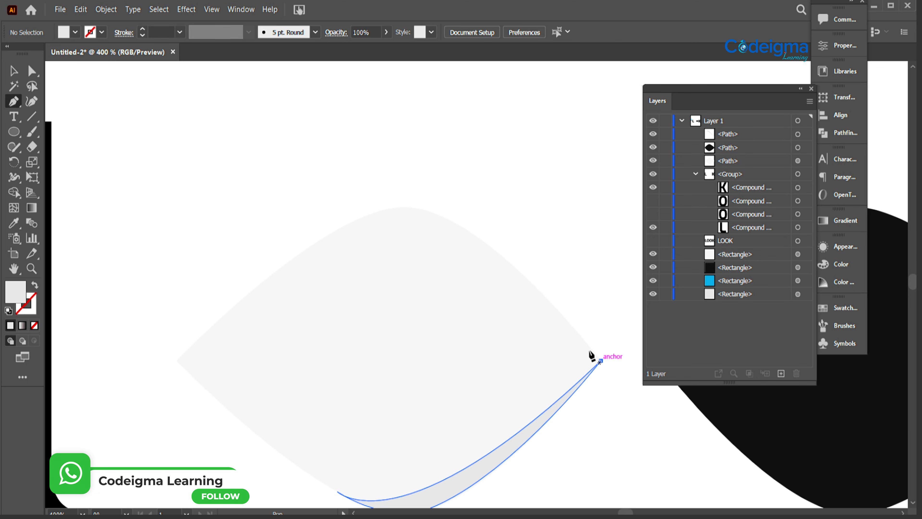
{"action": "left_click", "coordinate": [601, 360]}
{"action": "mouse_move", "coordinate": [424, 210]}
{"action": "left_mouse_down"}
{"action": "mouse_move", "coordinate": [357, 197]}
{"action": "mouse_move", "coordinate": [329, 236]}
{"action": "mouse_move", "coordinate": [319, 235]}
{"action": "left_mouse_up"}
{"action": "left_click", "coordinate": [424, 210]}
{"action": "left_click_drag", "start_coordinate": [358, 219], "coordinate": [358, 220]}
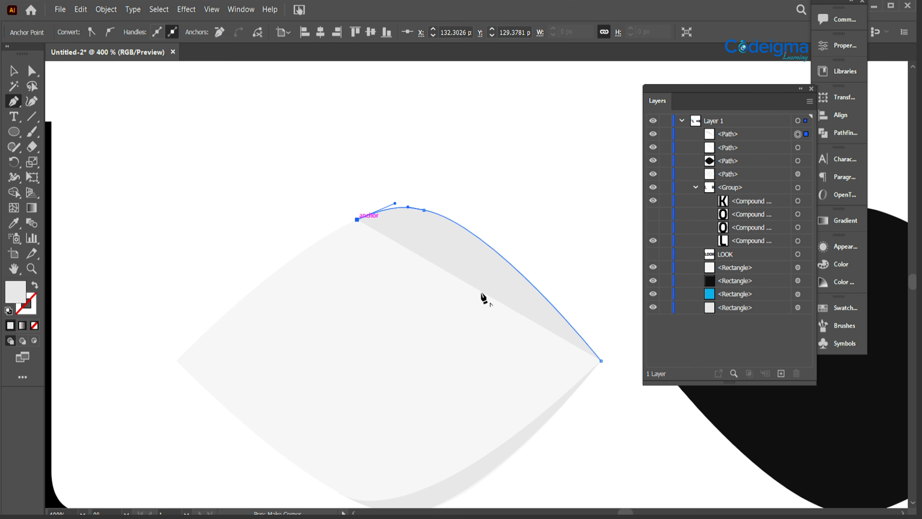
{"action": "left_click_drag", "start_coordinate": [601, 360], "coordinate": [762, 474]}
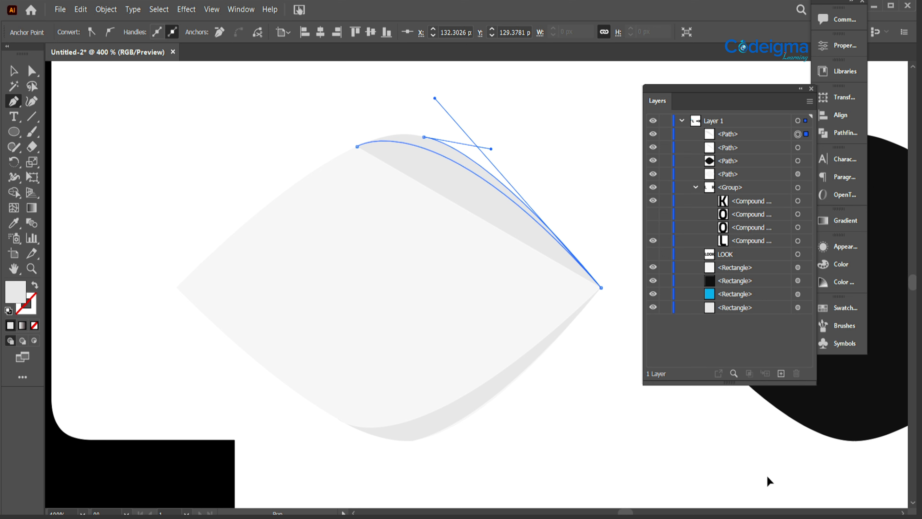
{"action": "left_click_drag", "start_coordinate": [176, 285], "coordinate": [291, 186]}
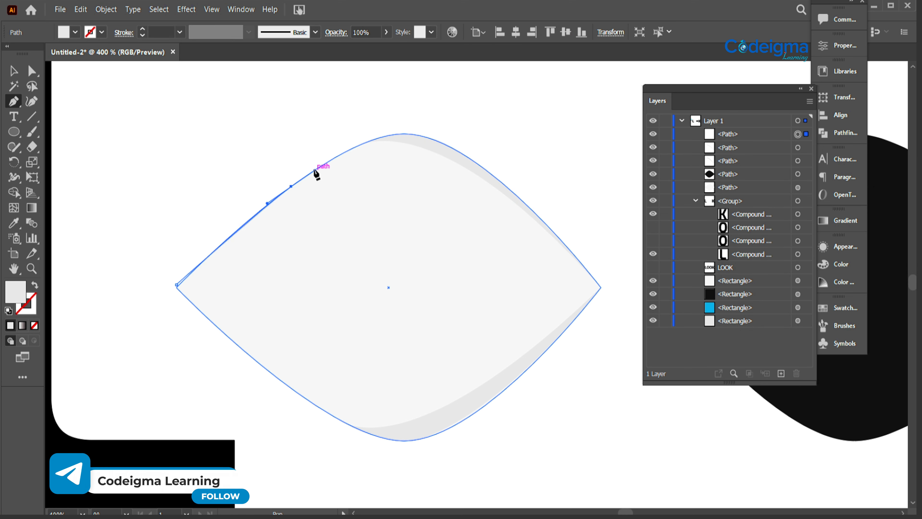
{"action": "key", "text": "ctrl+z"}
{"action": "key", "text": "ctrl+z"}
{"action": "left_click", "coordinate": [177, 287]}
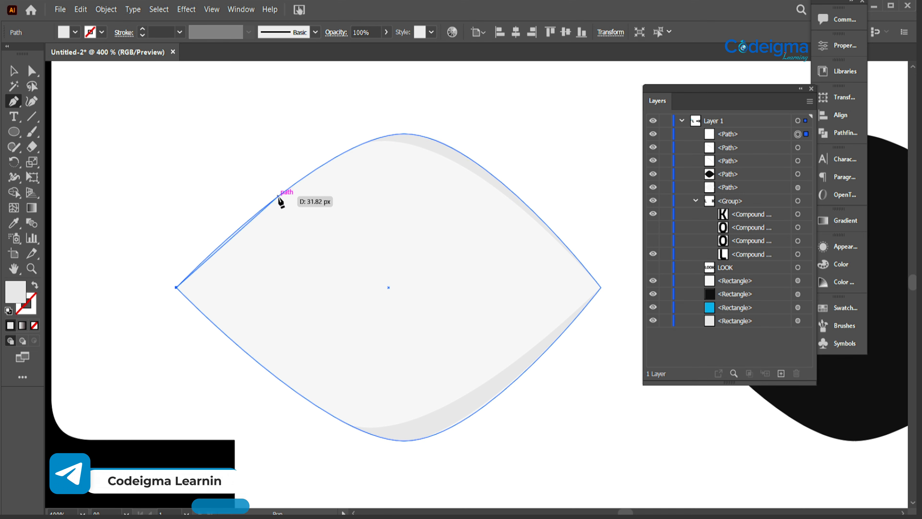
{"action": "left_click_drag", "start_coordinate": [335, 158], "coordinate": [404, 120]}
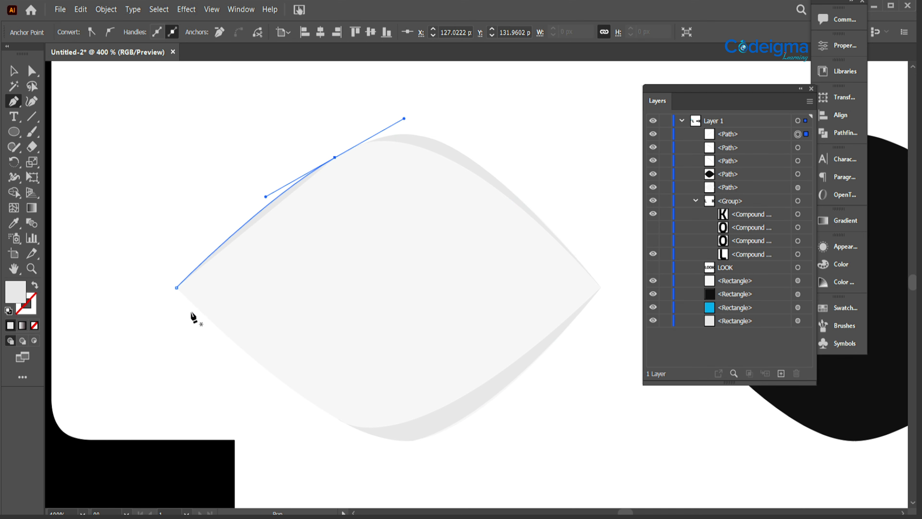
{"action": "key", "text": "ctrl+z"}
{"action": "key", "text": "ctrl+z"}
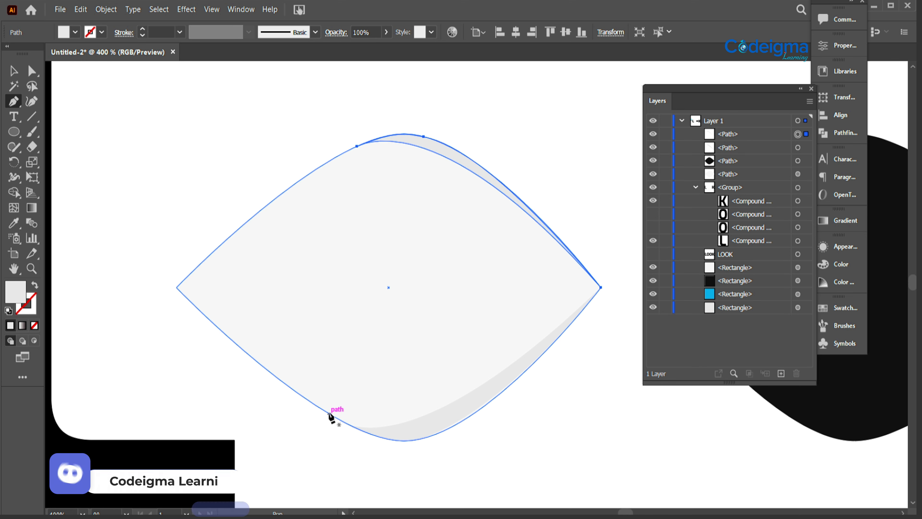
Draw a thin light grey shading shape wrapping around the off-white eye's left corner with the Pen tool
{"action": "left_click", "coordinate": [326, 412]}
{"action": "left_click_drag", "start_coordinate": [177, 288], "coordinate": [135, 241]}
{"action": "left_click_drag", "start_coordinate": [177, 287], "coordinate": [364, 141]}
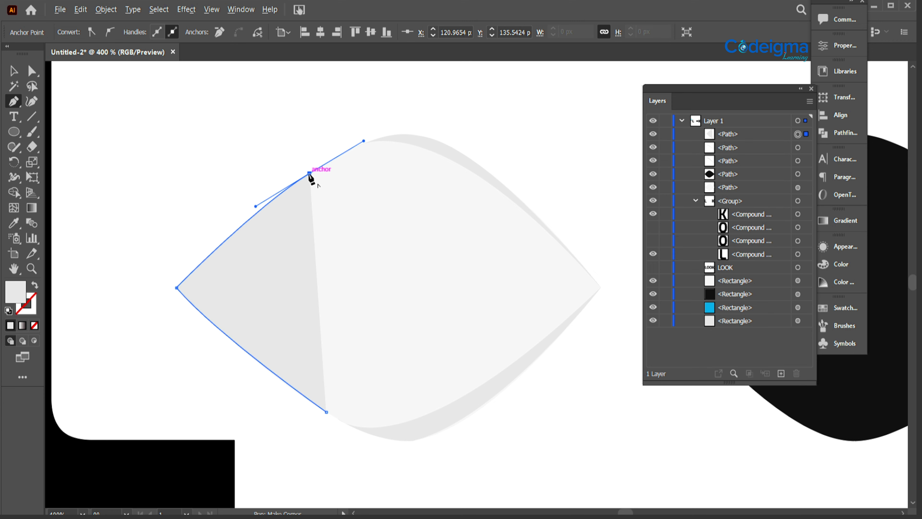
{"action": "left_click", "coordinate": [310, 173]}
{"action": "left_click", "coordinate": [184, 287]}
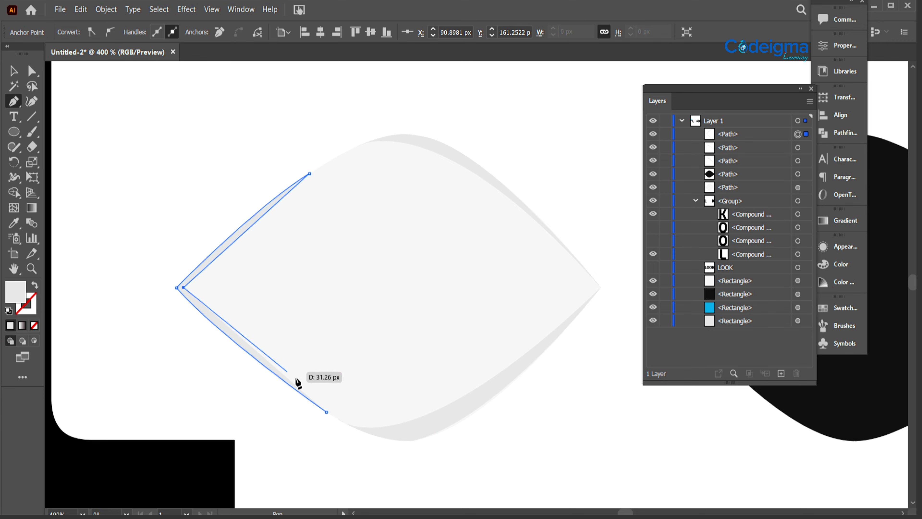
{"action": "left_click", "coordinate": [327, 413]}
{"action": "key", "text": "v"}
{"action": "left_click", "coordinate": [536, 446]}
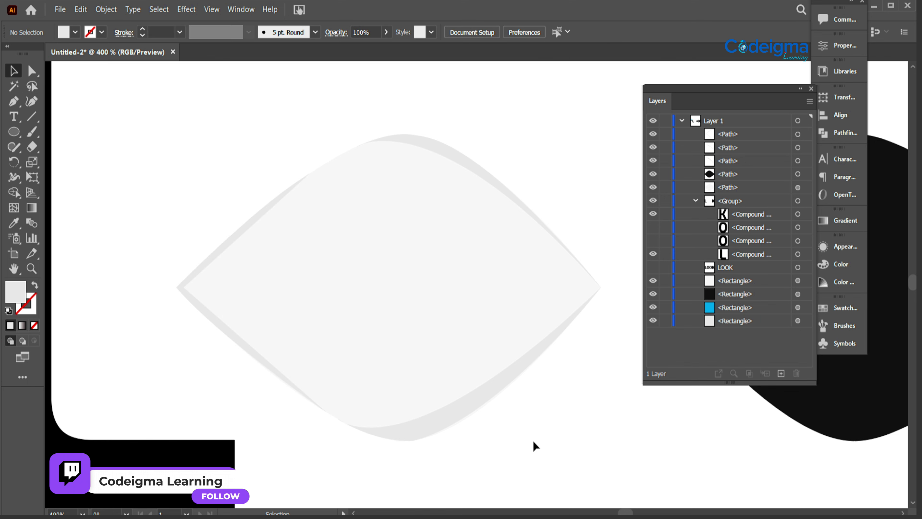
Draw a circle about 37 px wide in the middle of the off-white eye as the iris
{"action": "key", "text": "ctrl+minus"}
{"action": "key", "text": "ctrl+minus"}
{"action": "key", "text": "ctrl+minus"}
{"action": "key", "text": "ctrl+minus"}
{"action": "key", "text": "ctrl+plus"}
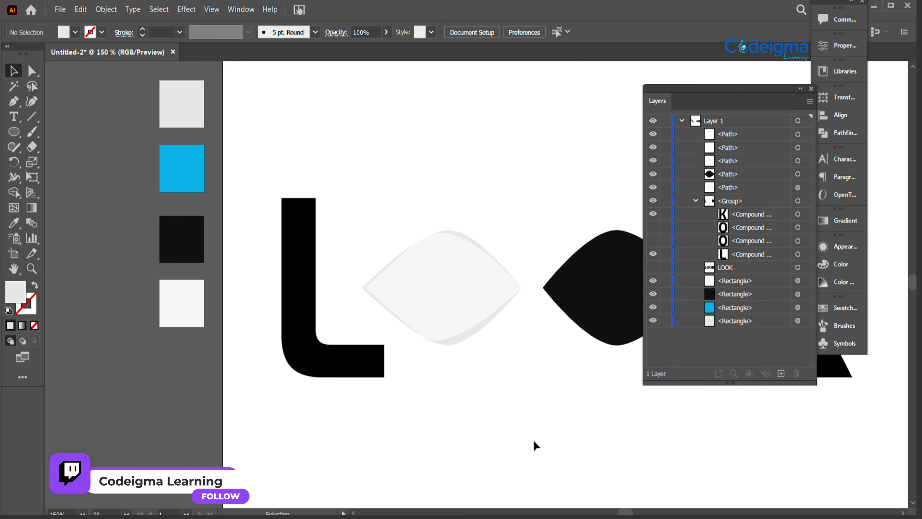
{"action": "left_click_drag", "start_coordinate": [14, 132], "coordinate": [72, 161]}
{"action": "left_click_drag", "start_coordinate": [459, 401], "coordinate": [468, 290]}
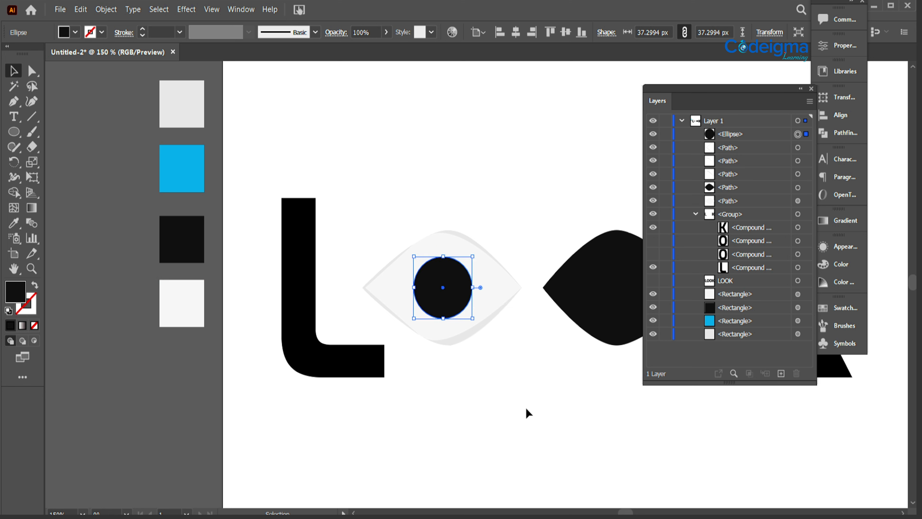
{"action": "left_click", "coordinate": [526, 412]}
Fill the iris circle with the blue of the swatch square, enlarge it slightly and centre it in the eye
{"action": "left_click", "coordinate": [453, 293]}
{"action": "key", "text": "i"}
{"action": "left_click", "coordinate": [161, 155]}
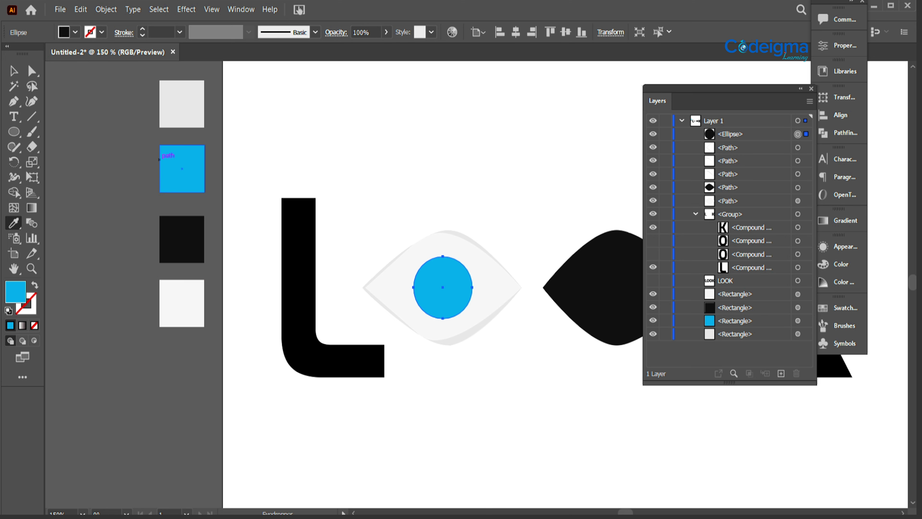
{"action": "key", "text": "v"}
{"action": "left_click_drag", "start_coordinate": [473, 257], "coordinate": [477, 254]}
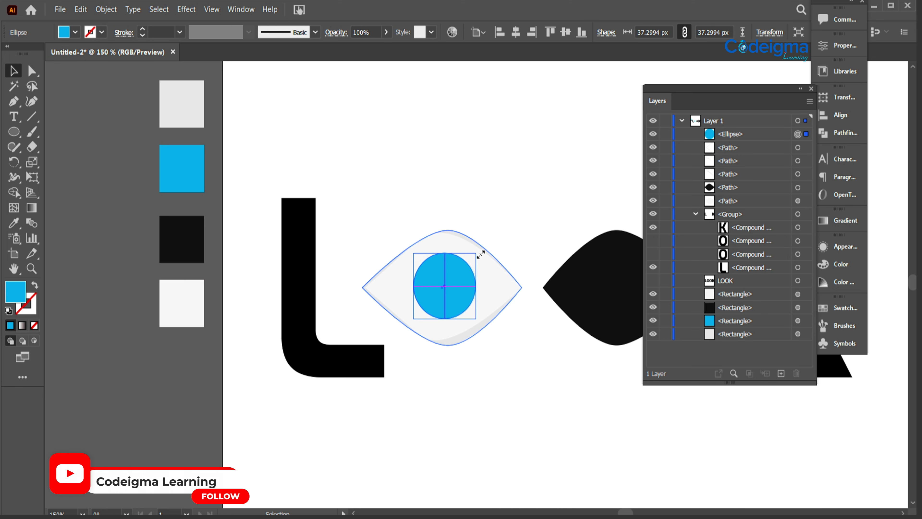
{"action": "left_click_drag", "start_coordinate": [451, 296], "coordinate": [448, 292]}
Paste a copy of the iris in front, fill it with the black swatch colour and shrink it to a centred pupil
{"action": "key", "text": "ctrl+c"}
{"action": "key", "text": "ctrl+f"}
{"action": "key", "text": "i"}
{"action": "left_click", "coordinate": [170, 219]}
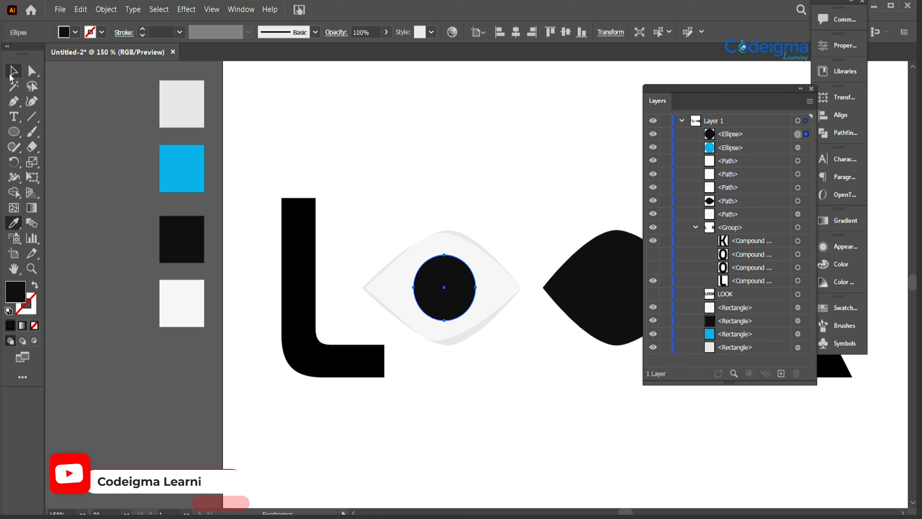
{"action": "left_click", "coordinate": [13, 71]}
{"action": "mouse_move", "coordinate": [475, 254]}
{"action": "left_mouse_down"}
{"action": "mouse_move", "coordinate": [459, 276]}
{"action": "mouse_move", "coordinate": [469, 264]}
{"action": "left_mouse_up"}
{"action": "left_click_drag", "start_coordinate": [447, 300], "coordinate": [435, 280]}
{"action": "left_click", "coordinate": [494, 377]}
Duplicate the pupil in front as a small circle near its upper-left edge and fill it white as a highlight
{"action": "left_click", "coordinate": [439, 289]}
{"action": "key", "text": "ctrl+c"}
{"action": "key", "text": "ctrl+f"}
{"action": "left_click", "coordinate": [475, 357]}
{"action": "left_click", "coordinate": [75, 32]}
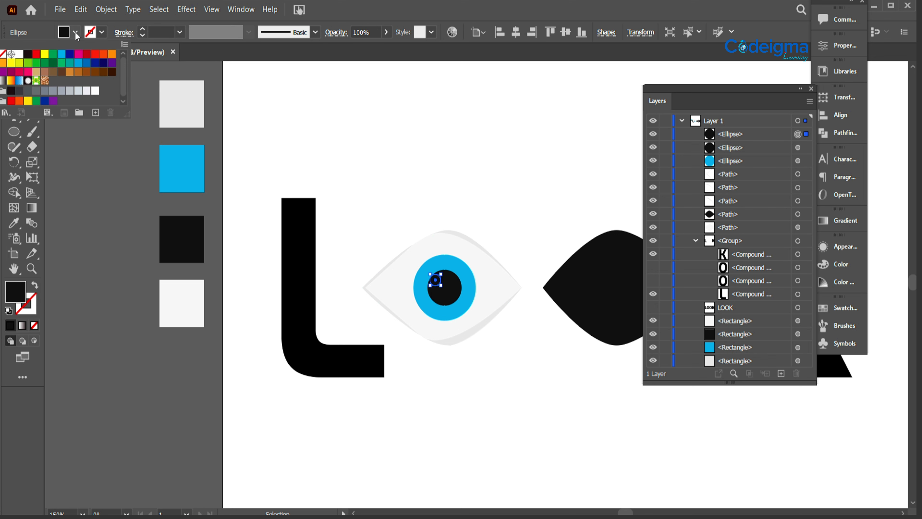
{"action": "left_click", "coordinate": [90, 194]}
{"action": "left_click", "coordinate": [74, 32]}
{"action": "left_click", "coordinate": [95, 91]}
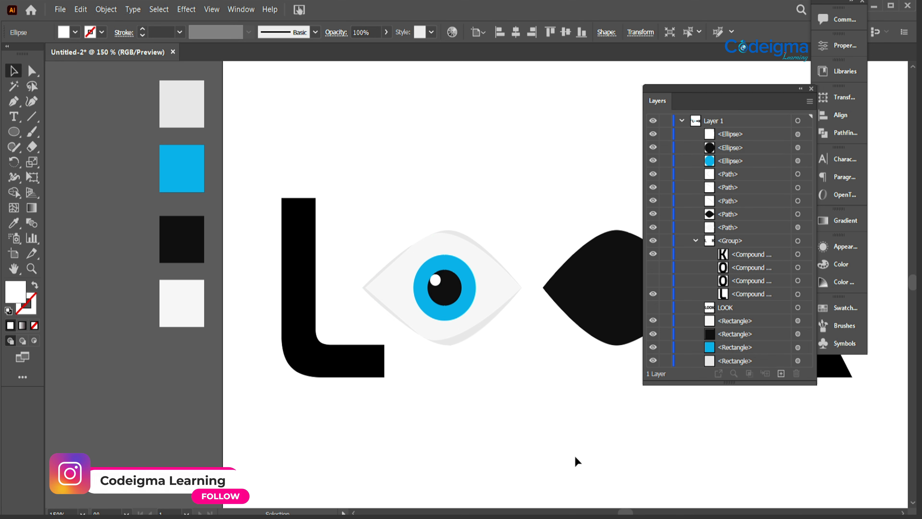
Fine-tune the position of the white highlight inside the upper-left part of the pupil
{"action": "left_click", "coordinate": [522, 418]}
{"action": "key", "text": "ctrl+equal"}
{"action": "key", "text": "ctrl+equal"}
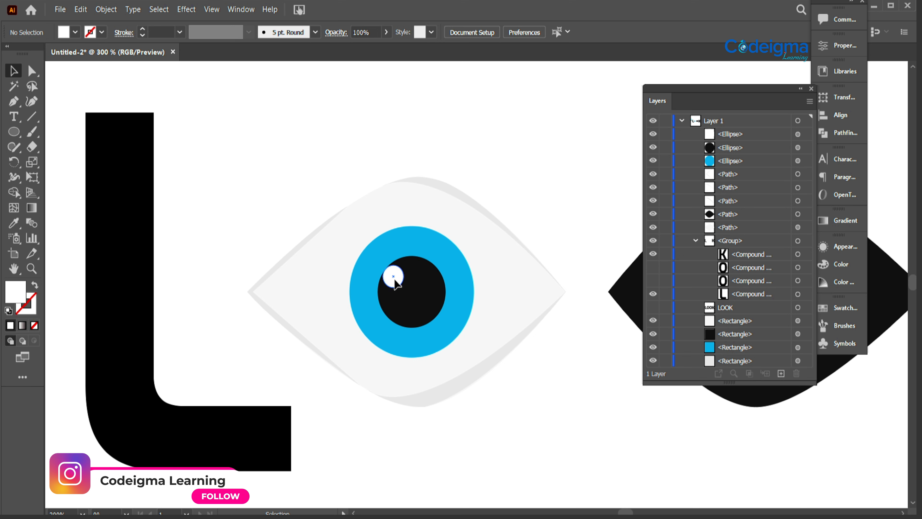
{"action": "left_click_drag", "start_coordinate": [398, 281], "coordinate": [405, 274]}
{"action": "left_click", "coordinate": [562, 421]}
{"action": "scroll", "coordinate": [405, 275], "scroll_direction": "up", "scroll_amount": 5}
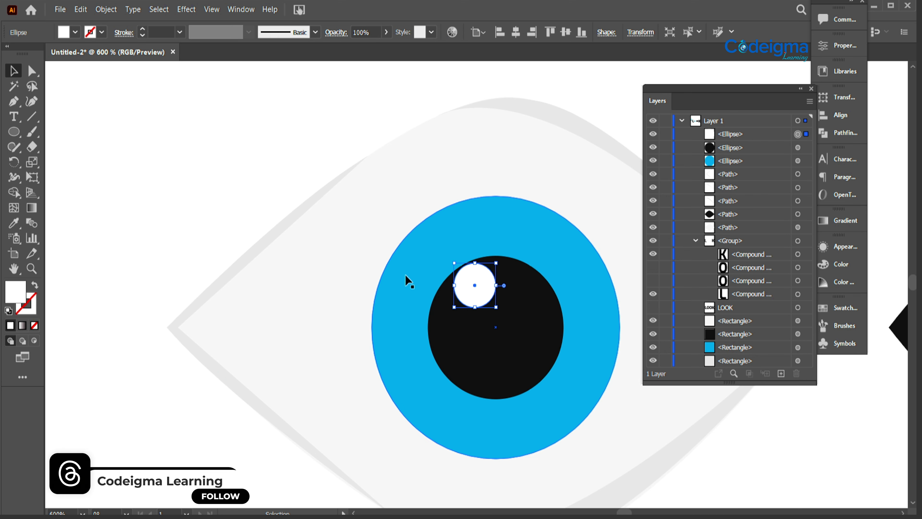
{"action": "left_click_drag", "start_coordinate": [469, 279], "coordinate": [457, 287]}
{"action": "left_click", "coordinate": [687, 460]}
Group all parts of the finished eye beside the L
{"action": "key", "text": "ctrl+minus"}
{"action": "key", "text": "ctrl+minus"}
{"action": "key", "text": "ctrl+minus"}
{"action": "key", "text": "ctrl+minus"}
{"action": "key", "text": "ctrl+minus"}
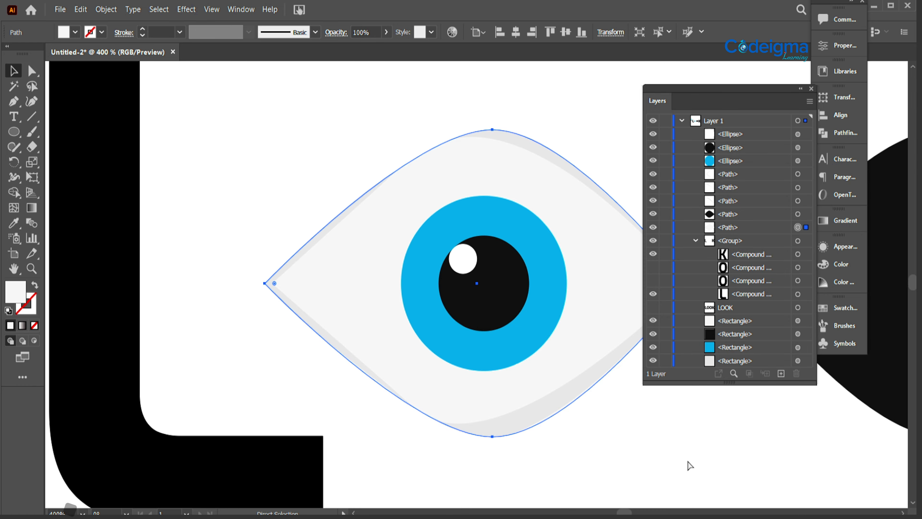
{"action": "key", "text": "ctrl+minus"}
{"action": "key", "text": "ctrl+minus"}
{"action": "left_click", "coordinate": [279, 252]}
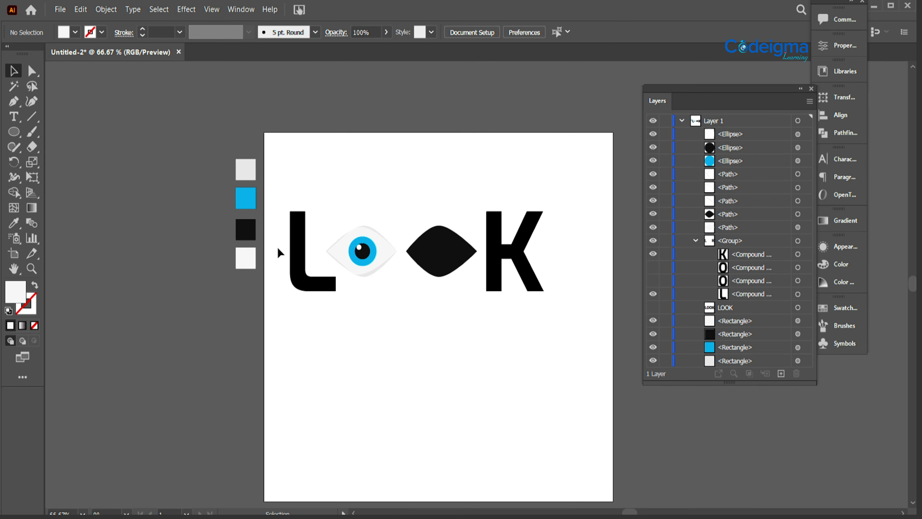
{"action": "left_click_drag", "start_coordinate": [390, 277], "coordinate": [391, 278]}
{"action": "key", "text": "ctrl+g"}
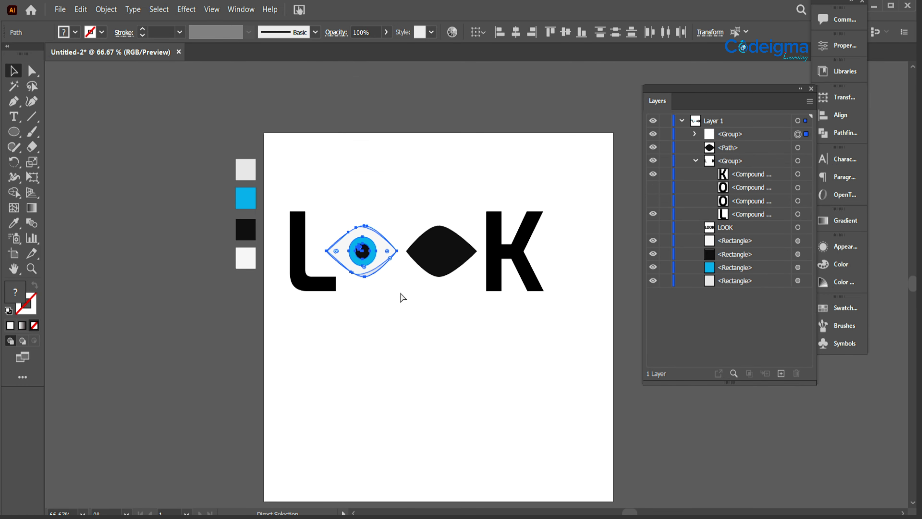
Paste a copy of the eye group in front and reflect it horizontally
{"action": "key", "text": "ctrl+c"}
{"action": "key", "text": "ctrl+f"}
{"action": "right_click", "coordinate": [369, 255]}
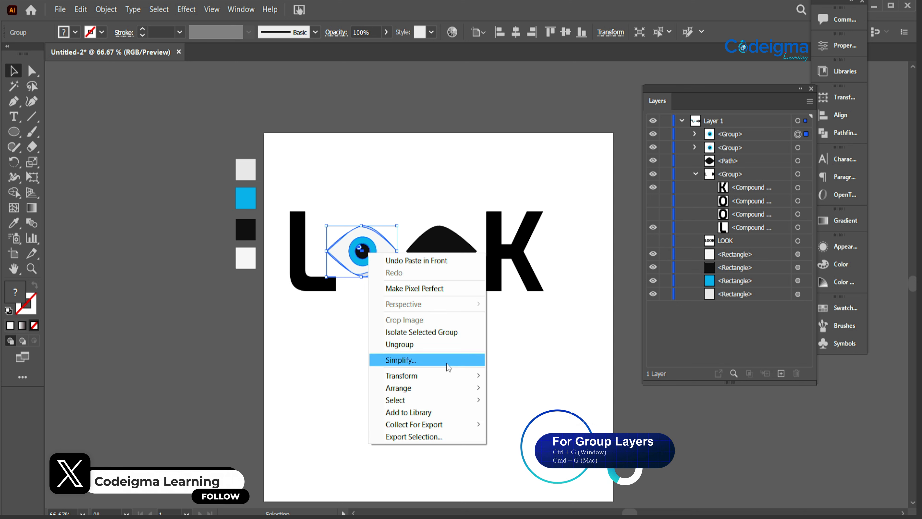
{"action": "mouse_move", "coordinate": [418, 375]}
{"action": "left_click", "coordinate": [527, 415]}
{"action": "left_click", "coordinate": [589, 375]}
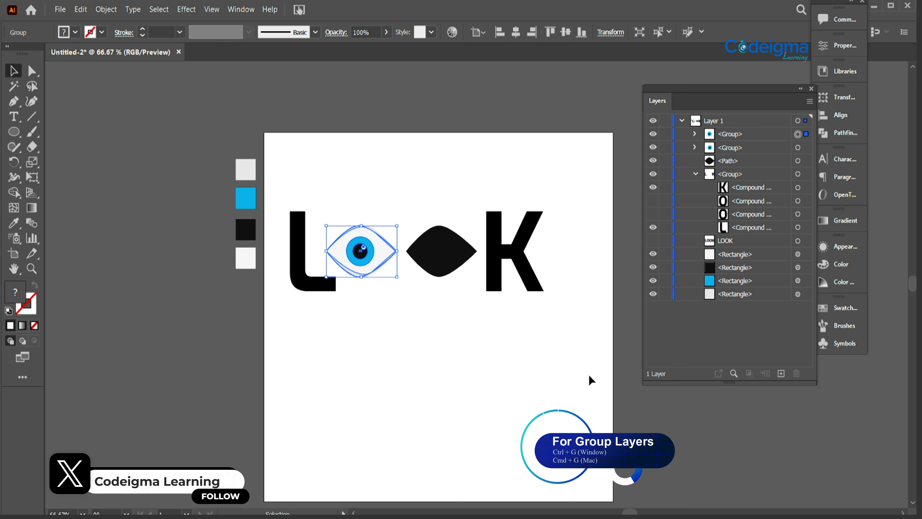
Move the mirrored eye onto the black eye shape beside the K and delete the black shape underneath
{"action": "key", "text": "shift+Right"}
{"action": "key", "text": "shift+Right"}
{"action": "key", "text": "shift+Right"}
{"action": "key", "text": "shift+Right"}
{"action": "key", "text": "shift+Right"}
{"action": "key", "text": "shift+Right"}
{"action": "key", "text": "shift+Right"}
{"action": "key", "text": "shift+Right"}
{"action": "key", "text": "shift+Right"}
{"action": "key", "text": "shift+Right"}
{"action": "key", "text": "shift+Right"}
{"action": "key", "text": "shift+Right"}
{"action": "key", "text": "shift+Right"}
{"action": "key", "text": "shift+Right"}
{"action": "key", "text": "shift+Right"}
{"action": "key", "text": "shift+Right"}
{"action": "key", "text": "shift+Right"}
{"action": "key", "text": "shift+Right"}
{"action": "key", "text": "shift+Right"}
{"action": "key", "text": "shift+Right"}
{"action": "key", "text": "shift+Right"}
{"action": "key", "text": "shift+Right"}
{"action": "key", "text": "shift+Right"}
{"action": "key", "text": "shift+Right"}
{"action": "key", "text": "shift+Right"}
{"action": "key", "text": "shift+Right"}
{"action": "key", "text": "shift+Right"}
{"action": "key", "text": "shift+Right"}
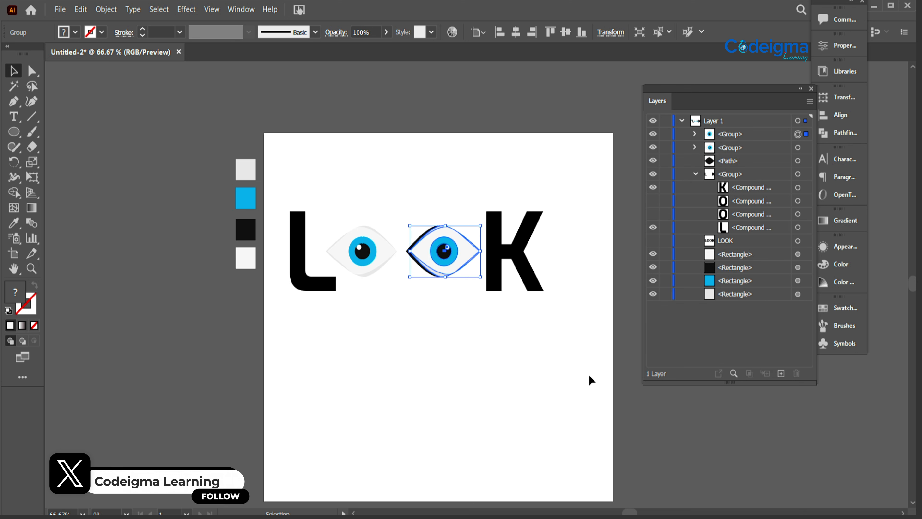
{"action": "left_click", "coordinate": [588, 374]}
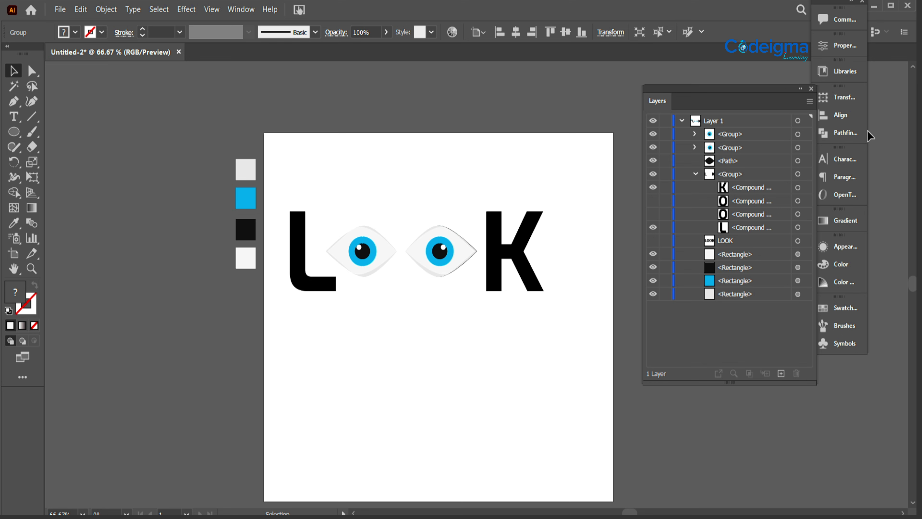
{"action": "left_click", "coordinate": [797, 160]}
{"action": "key", "text": "Delete"}
Show the two hidden O letters in the letter group and delete them
{"action": "left_click", "coordinate": [497, 257]}
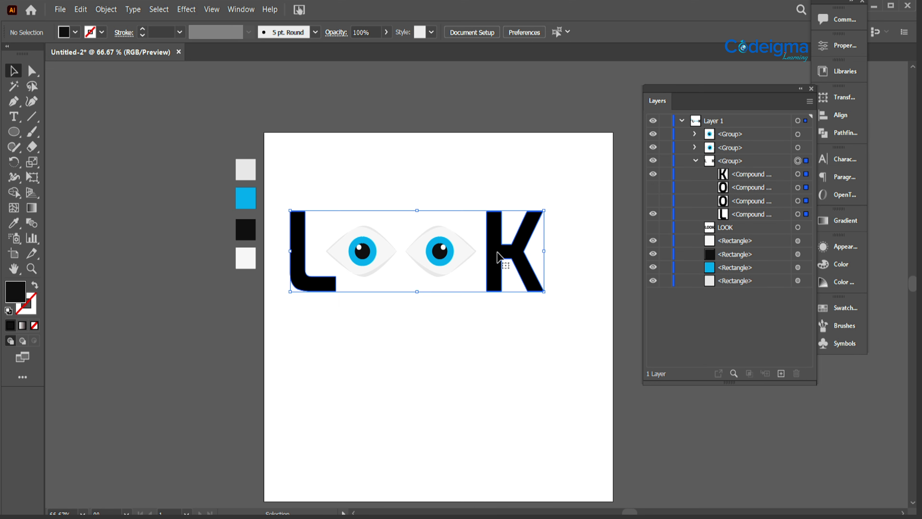
{"action": "left_click", "coordinate": [654, 187]}
{"action": "left_click", "coordinate": [653, 201]}
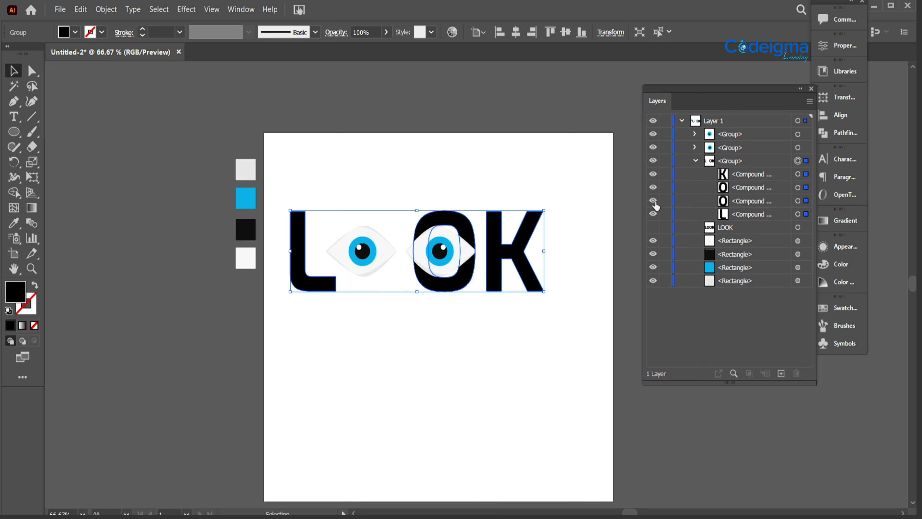
{"action": "left_click", "coordinate": [797, 227]}
{"action": "left_click", "coordinate": [797, 187]}
{"action": "left_click", "coordinate": [797, 201], "text": "shift"}
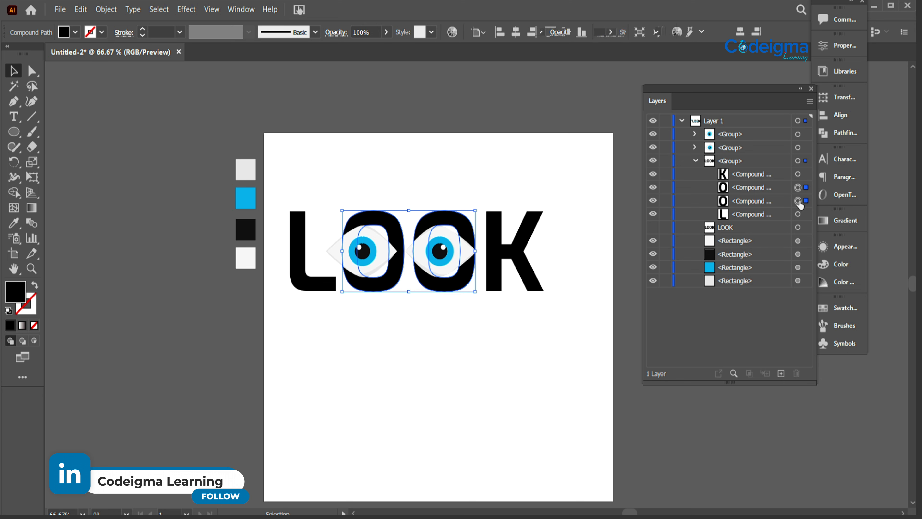
{"action": "key", "text": "Delete"}
Nudge the letter K left, closer to the eye beside it
{"action": "left_click", "coordinate": [798, 174]}
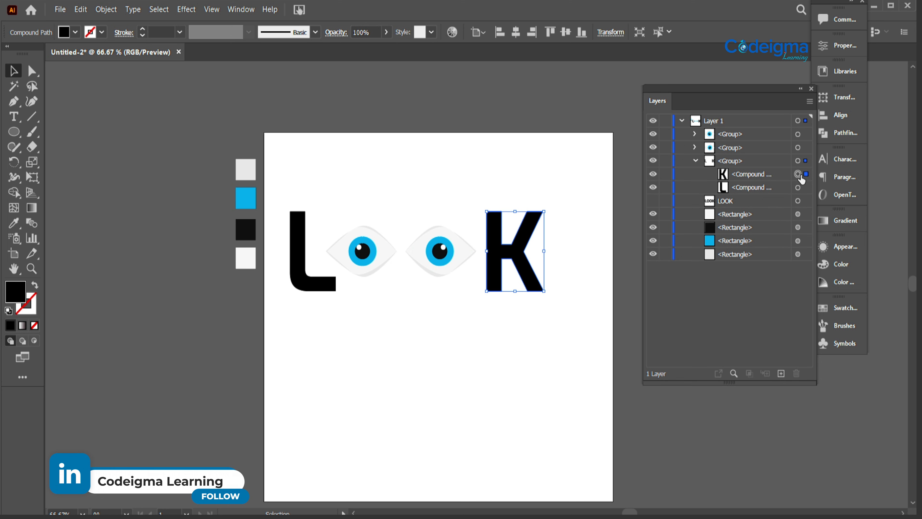
{"action": "key", "text": "Left"}
{"action": "key", "text": "Left"}
{"action": "key", "text": "Left"}
{"action": "key", "text": "Left"}
{"action": "key", "text": "Left"}
{"action": "key", "text": "Left"}
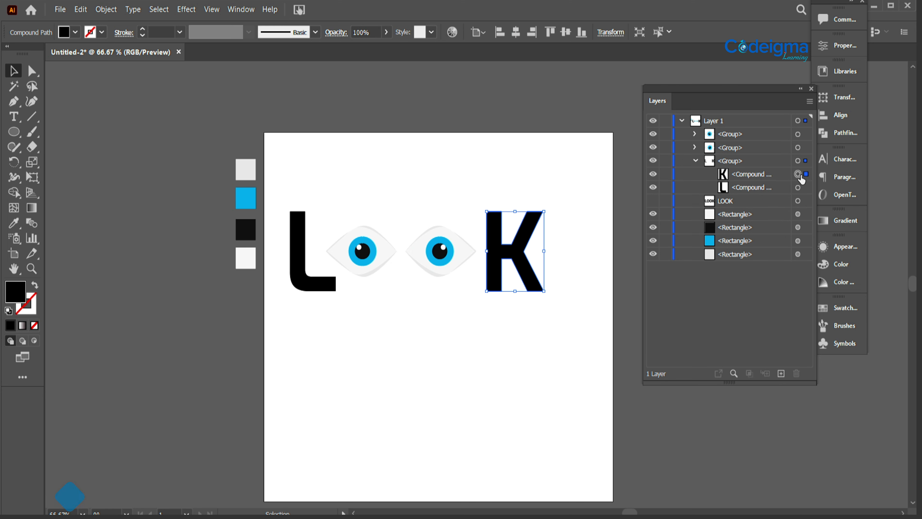
Nudge the letter L right, closer to the eye beside it
{"action": "left_click", "coordinate": [797, 187]}
{"action": "key", "text": "Right"}
{"action": "key", "text": "Right"}
{"action": "key", "text": "Right"}
{"action": "key", "text": "Right"}
{"action": "key", "text": "Right"}
{"action": "key", "text": "Right"}
{"action": "key", "text": "Right"}
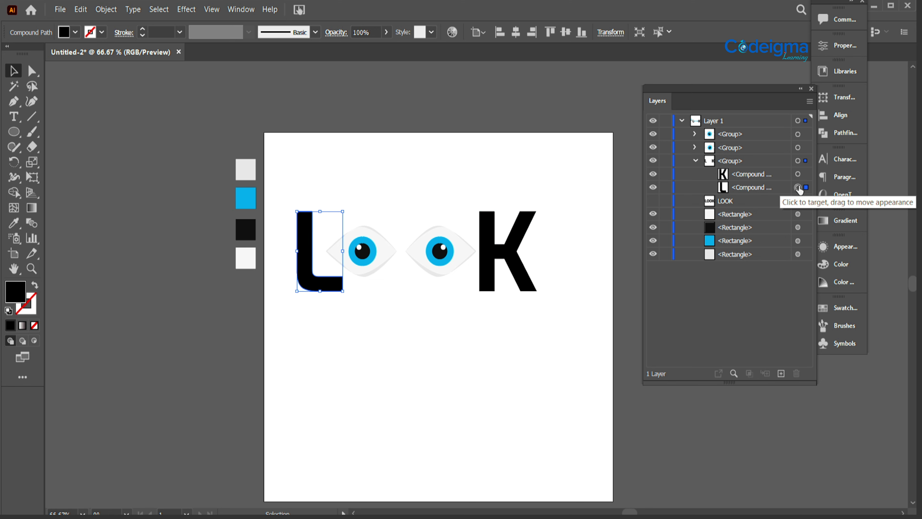
Shift the eye beside the L slightly to the right to even out the letter spacing
{"action": "left_click", "coordinate": [797, 147]}
{"action": "key", "text": "Right"}
{"action": "key", "text": "Right"}
{"action": "key", "text": "Right"}
{"action": "key", "text": "Right"}
{"action": "key", "text": "Right"}
{"action": "key", "text": "Right"}
{"action": "key", "text": "Right"}
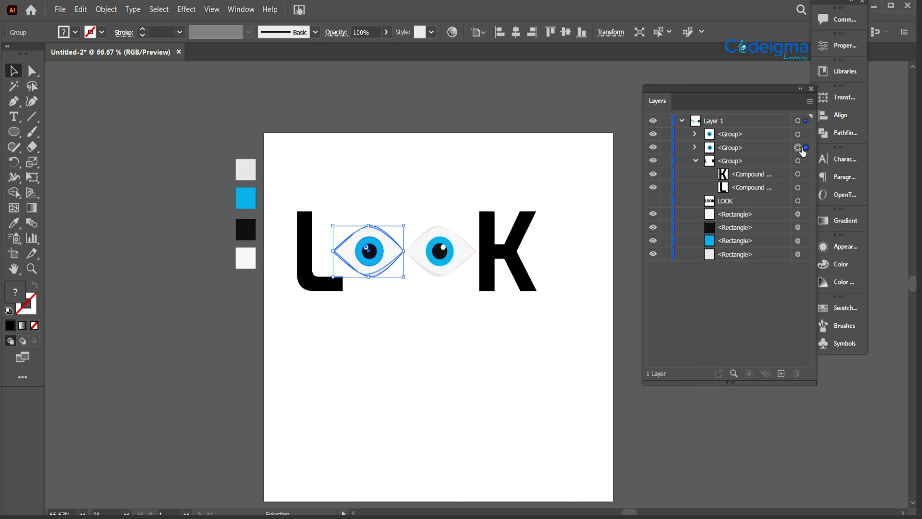
{"action": "key", "text": "Left"}
{"action": "key", "text": "Left"}
{"action": "key", "text": "Left"}
{"action": "key", "text": "Left"}
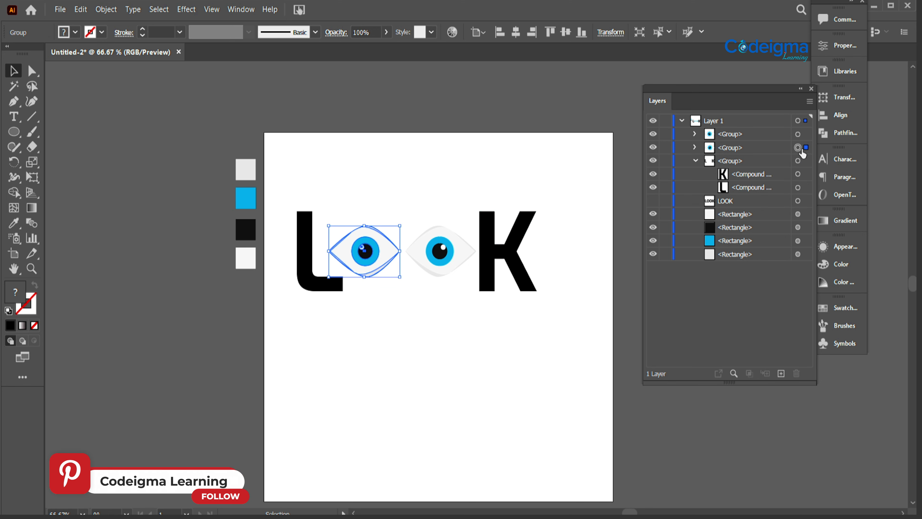
Shift the eye beside the K slightly to the left, towards the other eye
{"action": "left_click", "coordinate": [798, 135]}
{"action": "key", "text": "Left"}
{"action": "key", "text": "Left"}
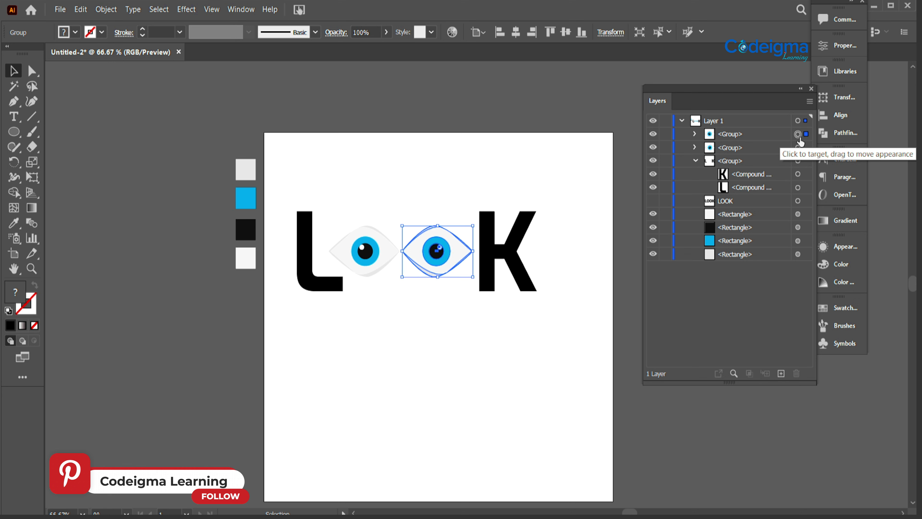
{"action": "left_click", "coordinate": [626, 344]}
Tighten the wordmark's spacing by nudging the K slightly left and the L slightly right
{"action": "left_click", "coordinate": [798, 175]}
{"action": "key", "text": "Left"}
{"action": "key", "text": "Left"}
{"action": "key", "text": "Left"}
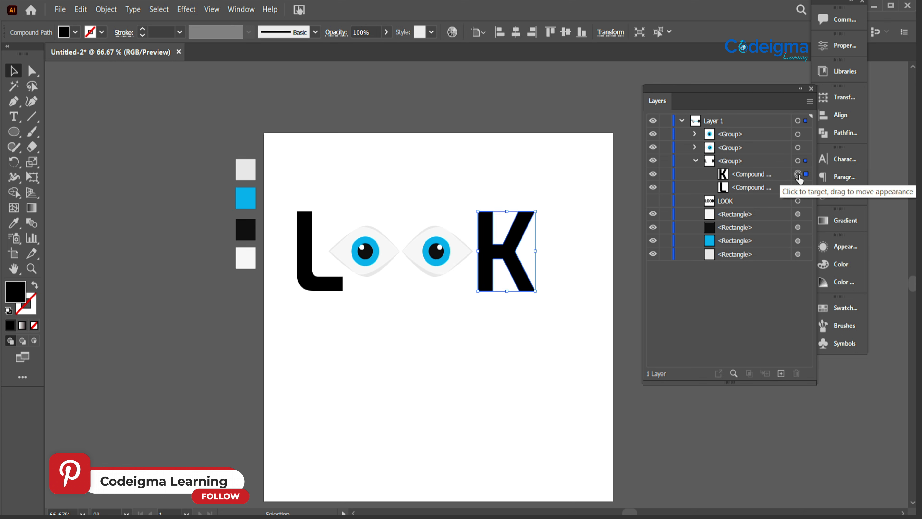
{"action": "left_click", "coordinate": [798, 187]}
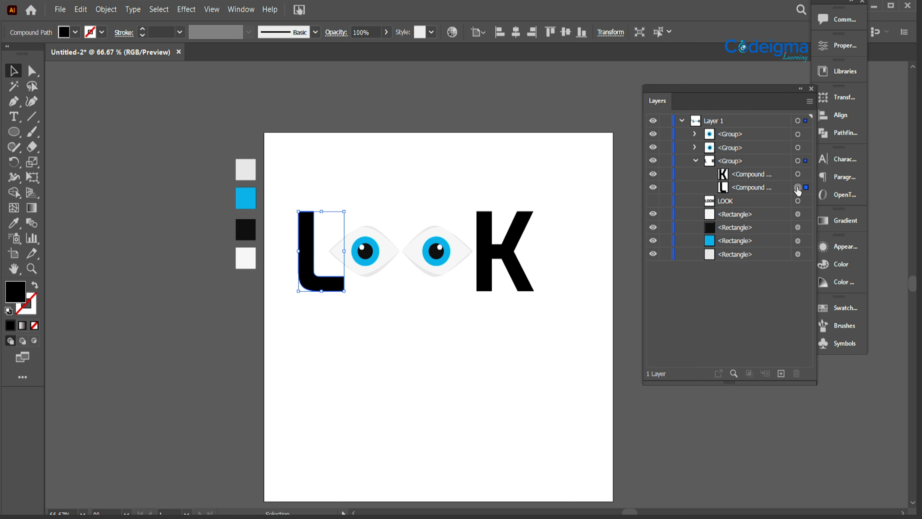
{"action": "left_click", "coordinate": [428, 356]}
{"action": "scroll", "coordinate": [427, 383], "scroll_direction": "down", "scroll_amount": 2}
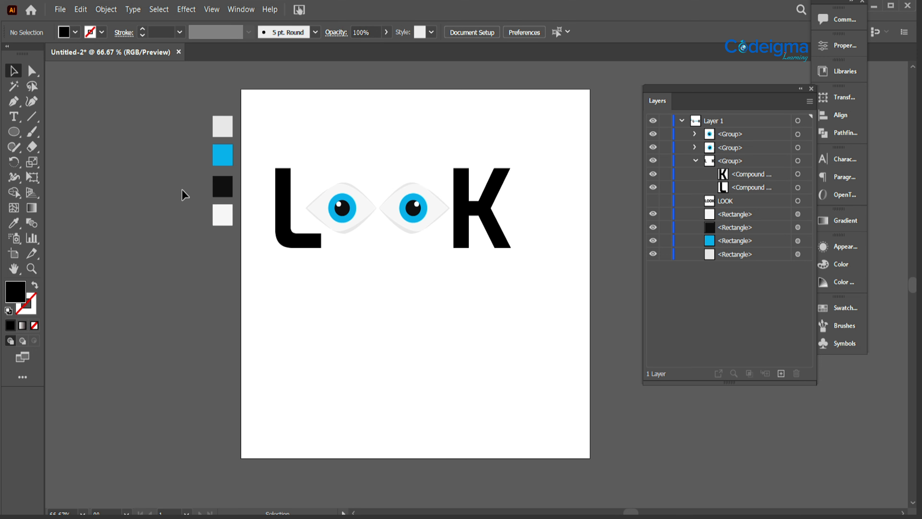
Draw a wide black rectangle in the empty area below the LOOK wordmark as a background
{"action": "left_click", "coordinate": [13, 132]}
{"action": "left_click", "coordinate": [66, 127]}
{"action": "left_click_drag", "start_coordinate": [289, 287], "coordinate": [562, 369]}
Recolour the L and K letters with the off-white of the lowest colour swatch
{"action": "left_click_drag", "start_coordinate": [259, 160], "coordinate": [537, 251]}
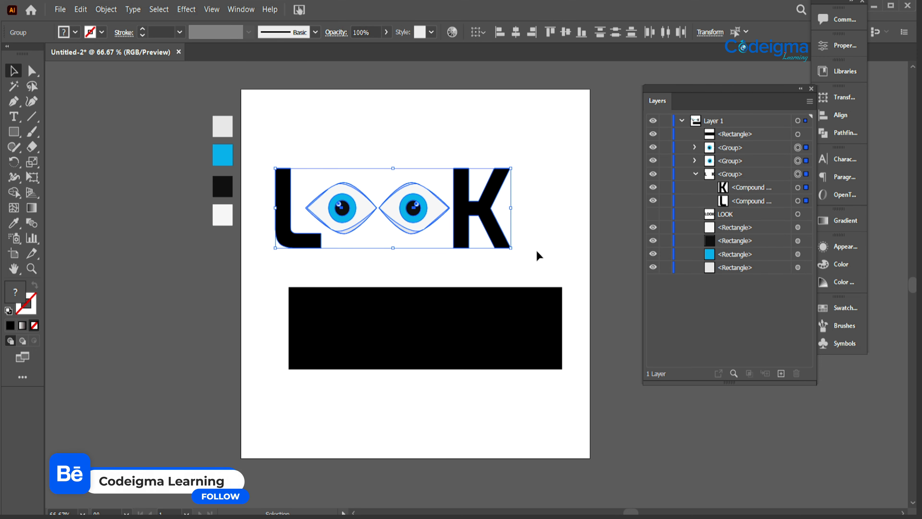
{"action": "left_click", "coordinate": [798, 174]}
{"action": "key", "text": "i"}
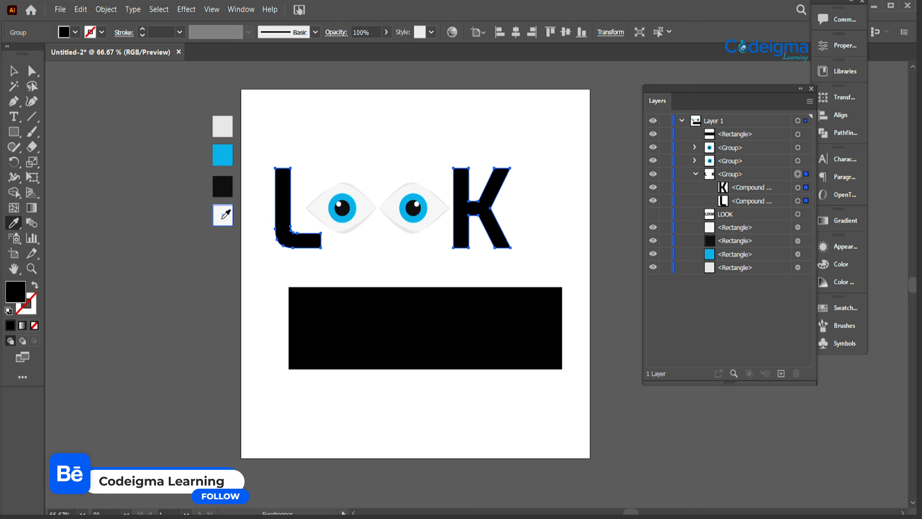
{"action": "left_click", "coordinate": [230, 208]}
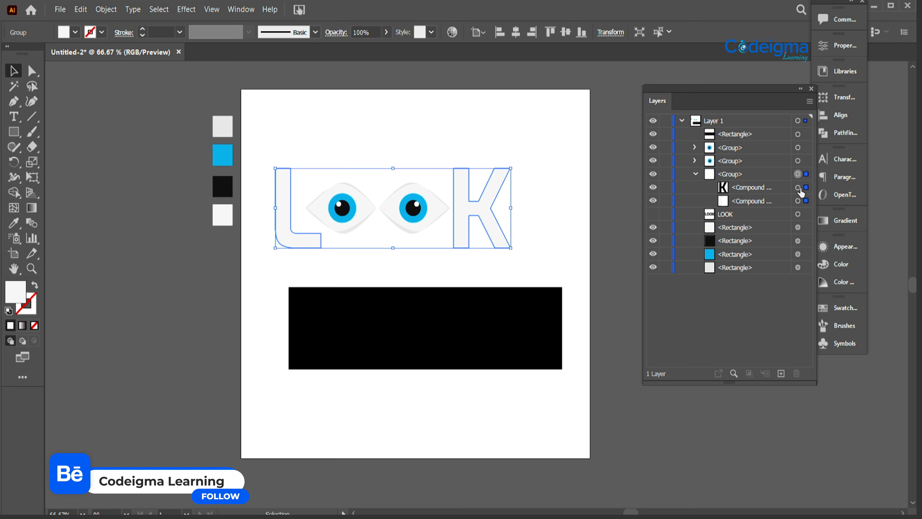
Duplicate the L and K group in place and fill the rear copy with the light grey swatch colour
{"action": "left_click", "coordinate": [695, 174]}
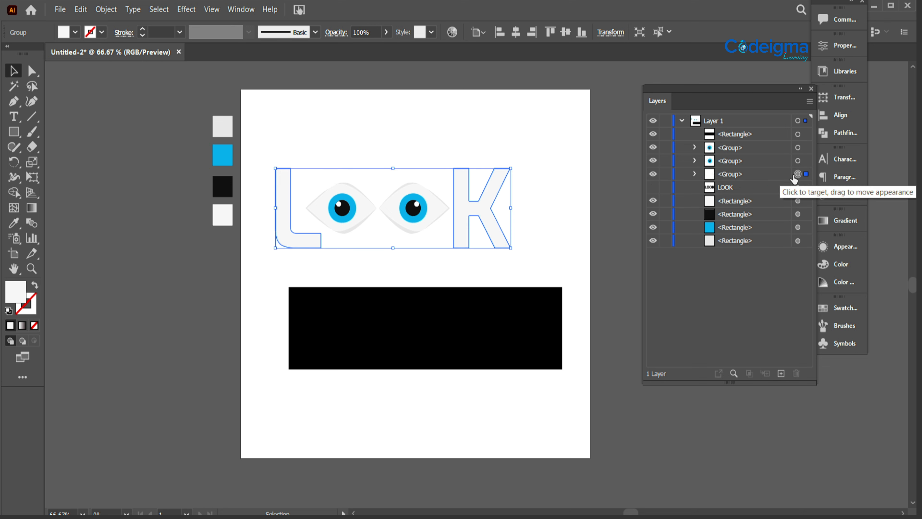
{"action": "key", "text": "ctrl+f"}
{"action": "left_click", "coordinate": [798, 187]}
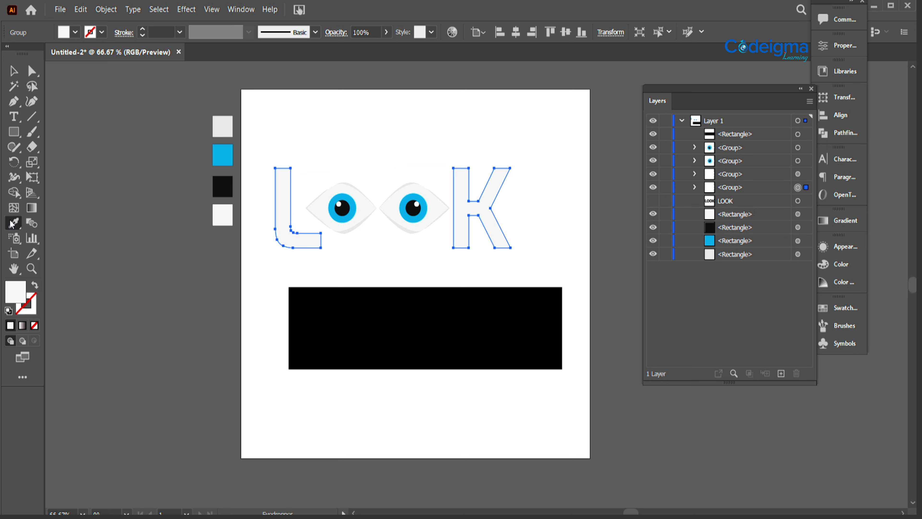
{"action": "key", "text": "ctrl+="}
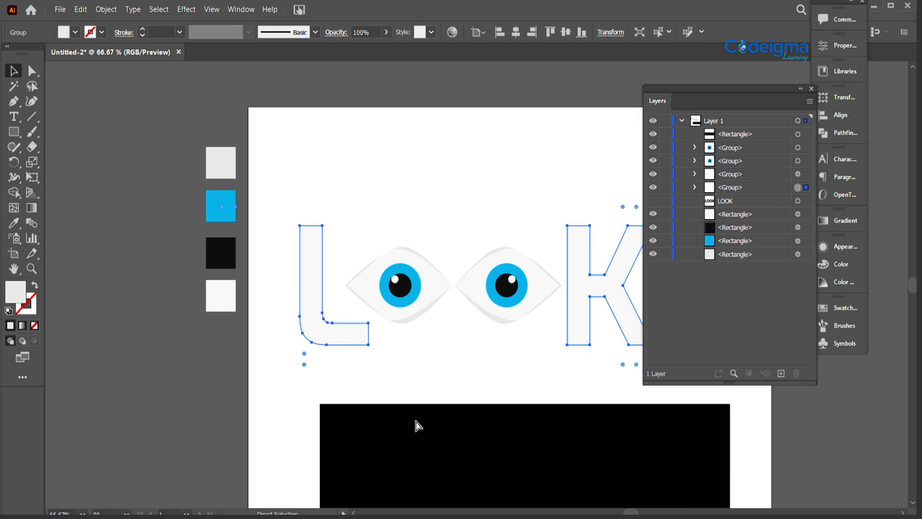
Offset the light grey rear copy slightly right so it forms a thin shaded edge along the L and K
{"action": "left_click_drag", "start_coordinate": [427, 418], "coordinate": [335, 382]}
{"action": "left_click_drag", "start_coordinate": [498, 253], "coordinate": [499, 254]}
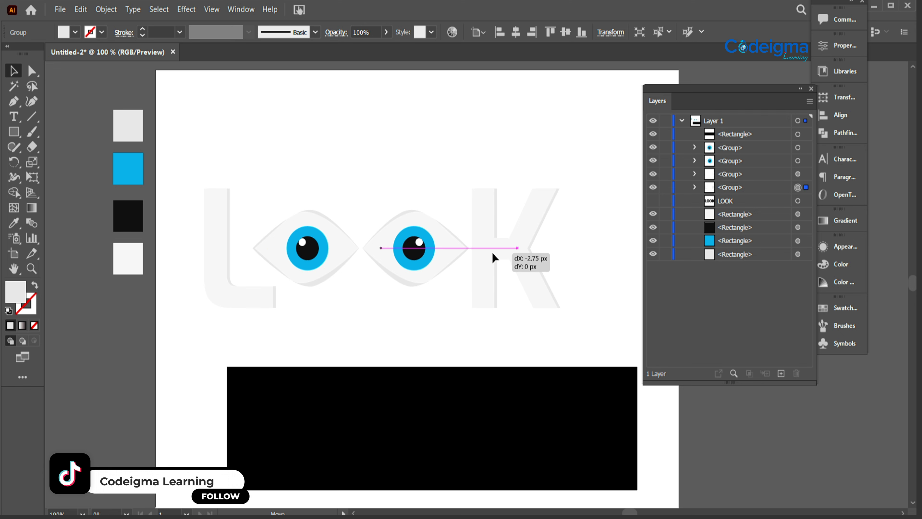
{"action": "left_click_drag", "start_coordinate": [493, 256], "coordinate": [493, 256]}
{"action": "left_click", "coordinate": [592, 336]}
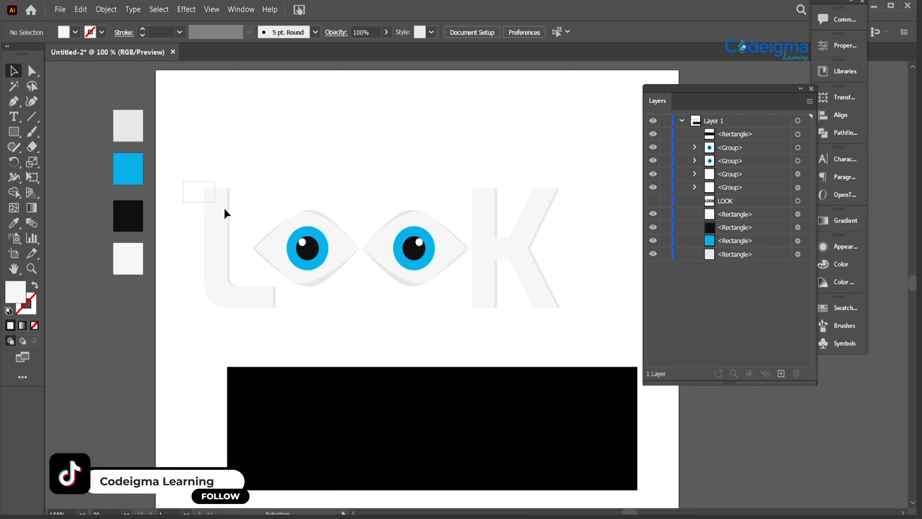
Group both letter copies and the two eyes, and move the wordmark onto the black rectangle
{"action": "left_click_drag", "start_coordinate": [225, 214], "coordinate": [578, 325]}
{"action": "key", "text": "ctrl+g"}
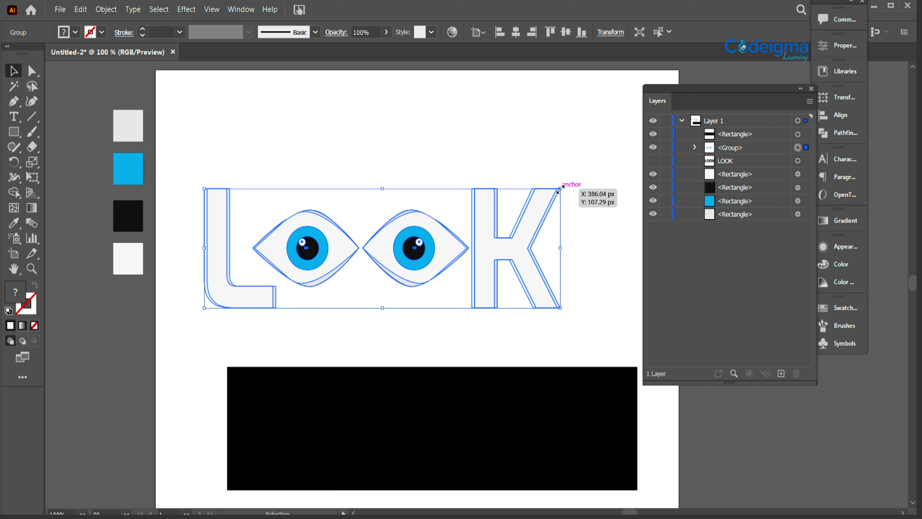
{"action": "left_click_drag", "start_coordinate": [403, 273], "coordinate": [457, 453]}
Scale the wordmark down until it fits inside the height of the black rectangle
{"action": "key", "text": "space"}
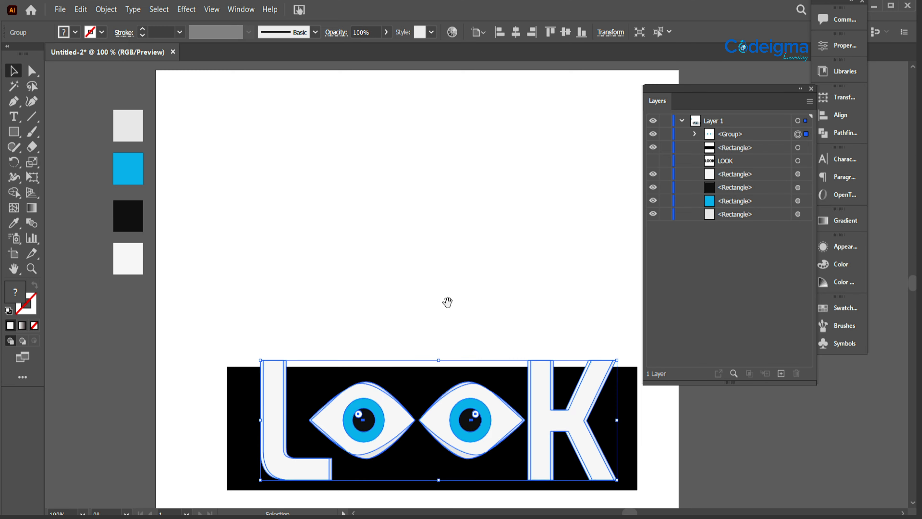
{"action": "left_click_drag", "start_coordinate": [447, 303], "coordinate": [426, 210]}
{"action": "left_click_drag", "start_coordinate": [599, 271], "coordinate": [568, 282]}
Position the wordmark inside the black rectangle and centre the two horizontally on each other
{"action": "left_click_drag", "start_coordinate": [502, 338], "coordinate": [510, 338]}
{"action": "left_click", "coordinate": [521, 278], "text": "shift"}
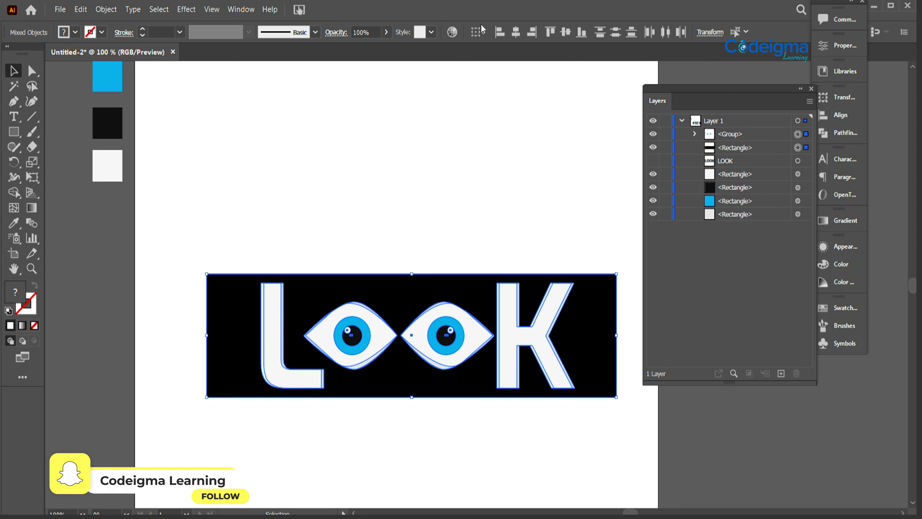
{"action": "left_click", "coordinate": [515, 32]}
{"action": "left_click", "coordinate": [578, 491]}
Narrow the black rectangle from both sides to leave smaller, even margins around the wordmark
{"action": "left_click", "coordinate": [617, 336]}
{"action": "left_click_drag", "start_coordinate": [619, 335], "coordinate": [605, 336]}
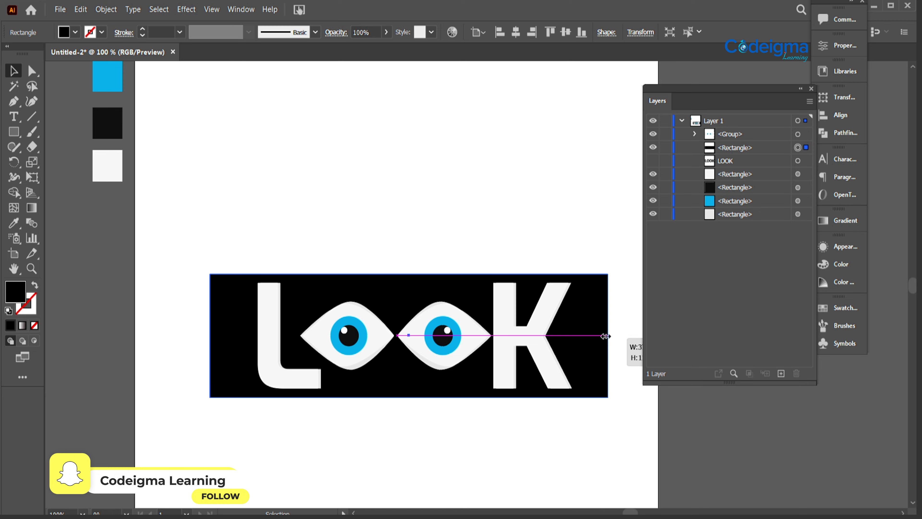
{"action": "left_click_drag", "start_coordinate": [212, 337], "coordinate": [224, 336]}
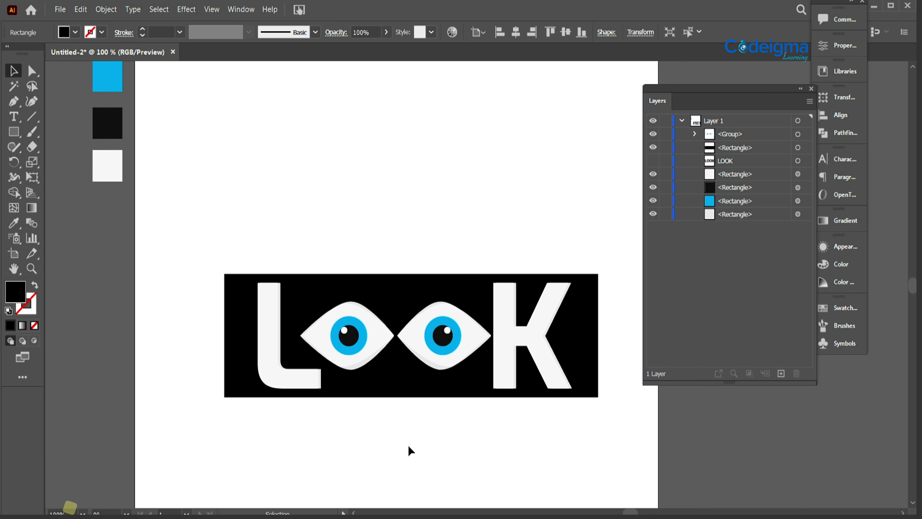
{"action": "left_click", "coordinate": [410, 449]}
{"action": "key", "text": "ctrl+equal"}
{"action": "left_click_drag", "start_coordinate": [409, 449], "coordinate": [397, 337]}
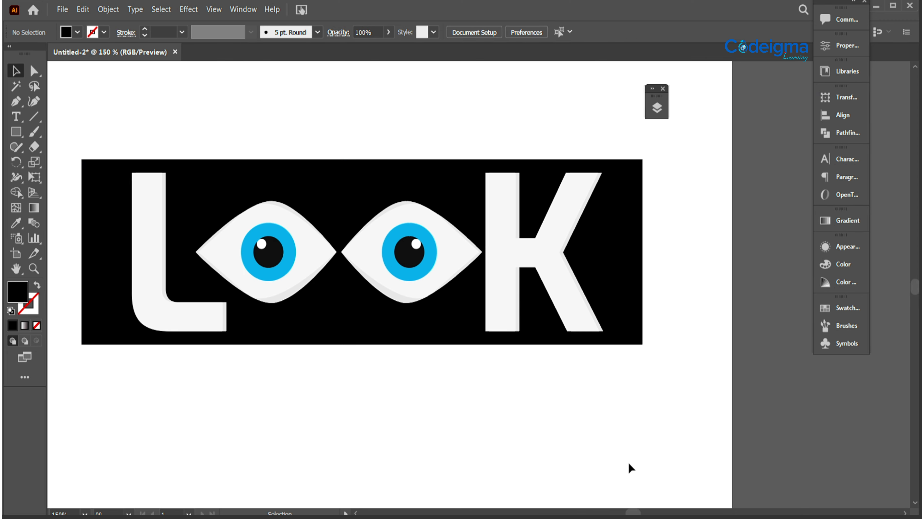